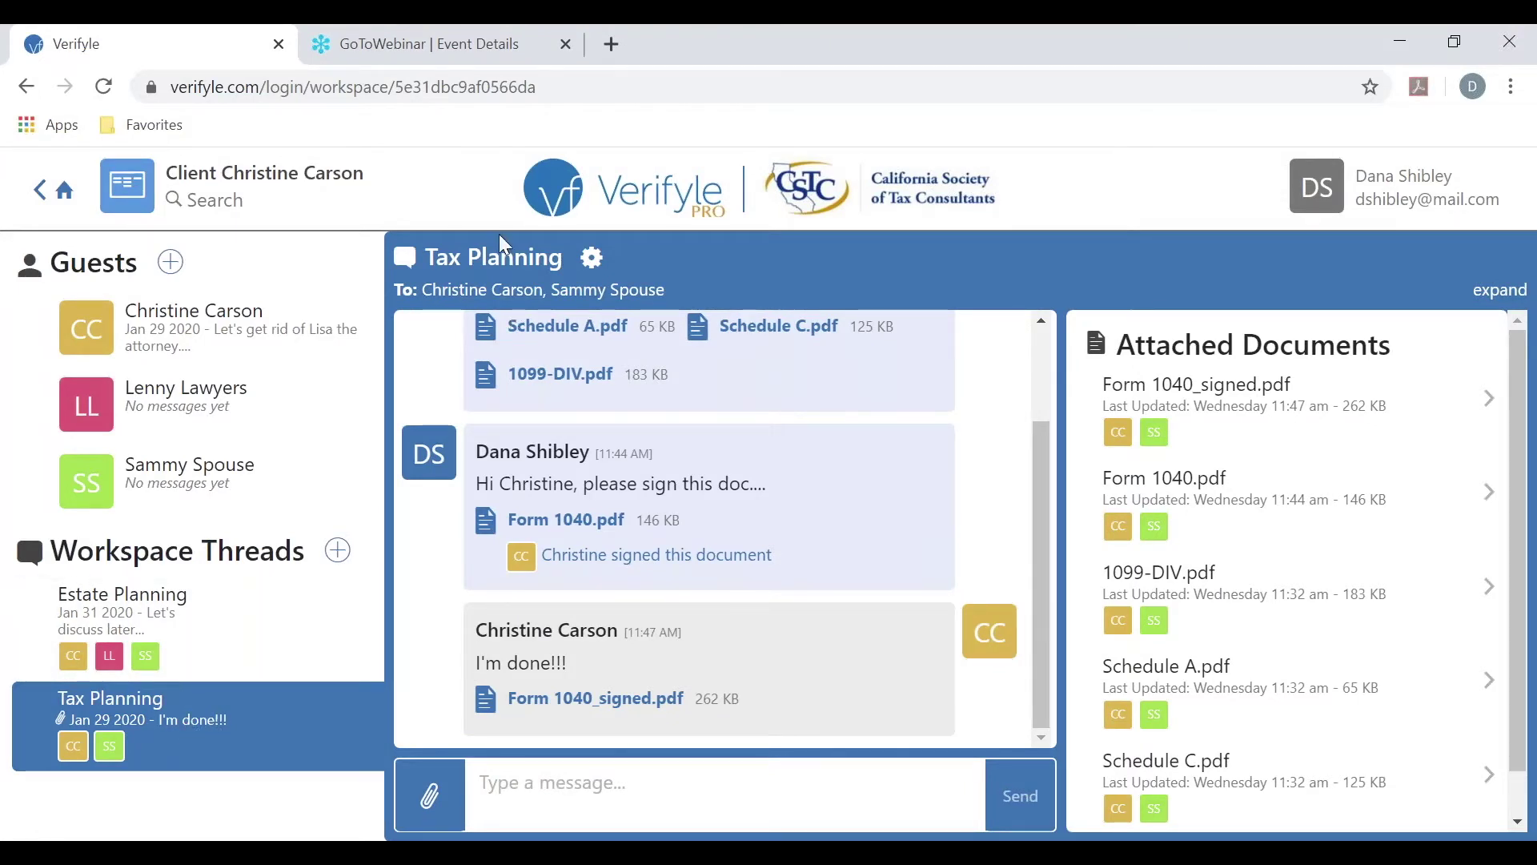
# Examine the client workspace name and check the viewing status of the Tax Planning thread's recipients.
pyautogui.moveTo(167, 175); pyautogui.dragTo(364, 176)
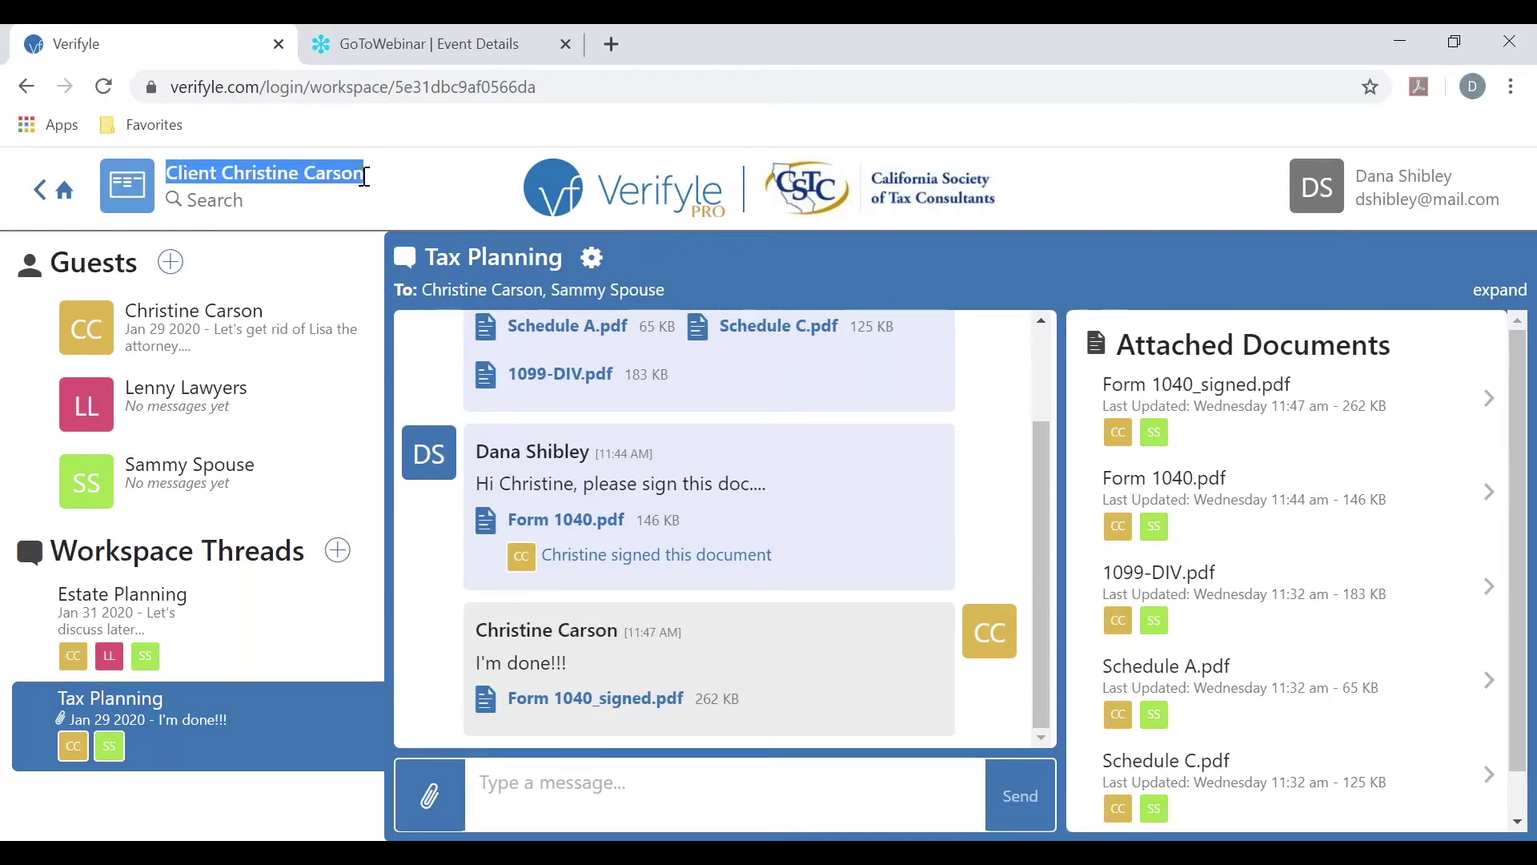
pyautogui.click(670, 265)
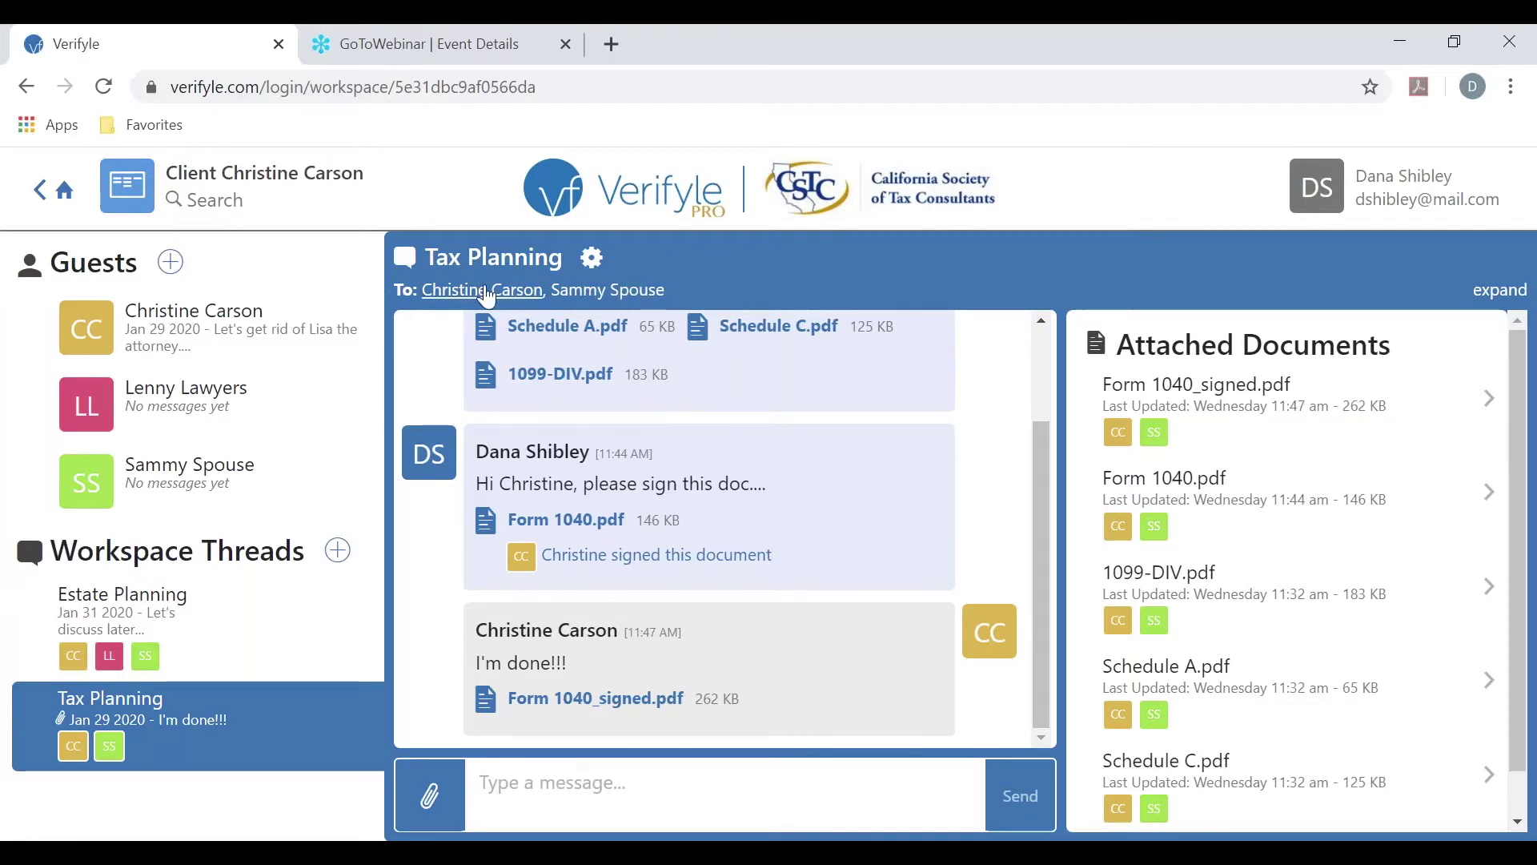
pyautogui.moveTo(607, 296)
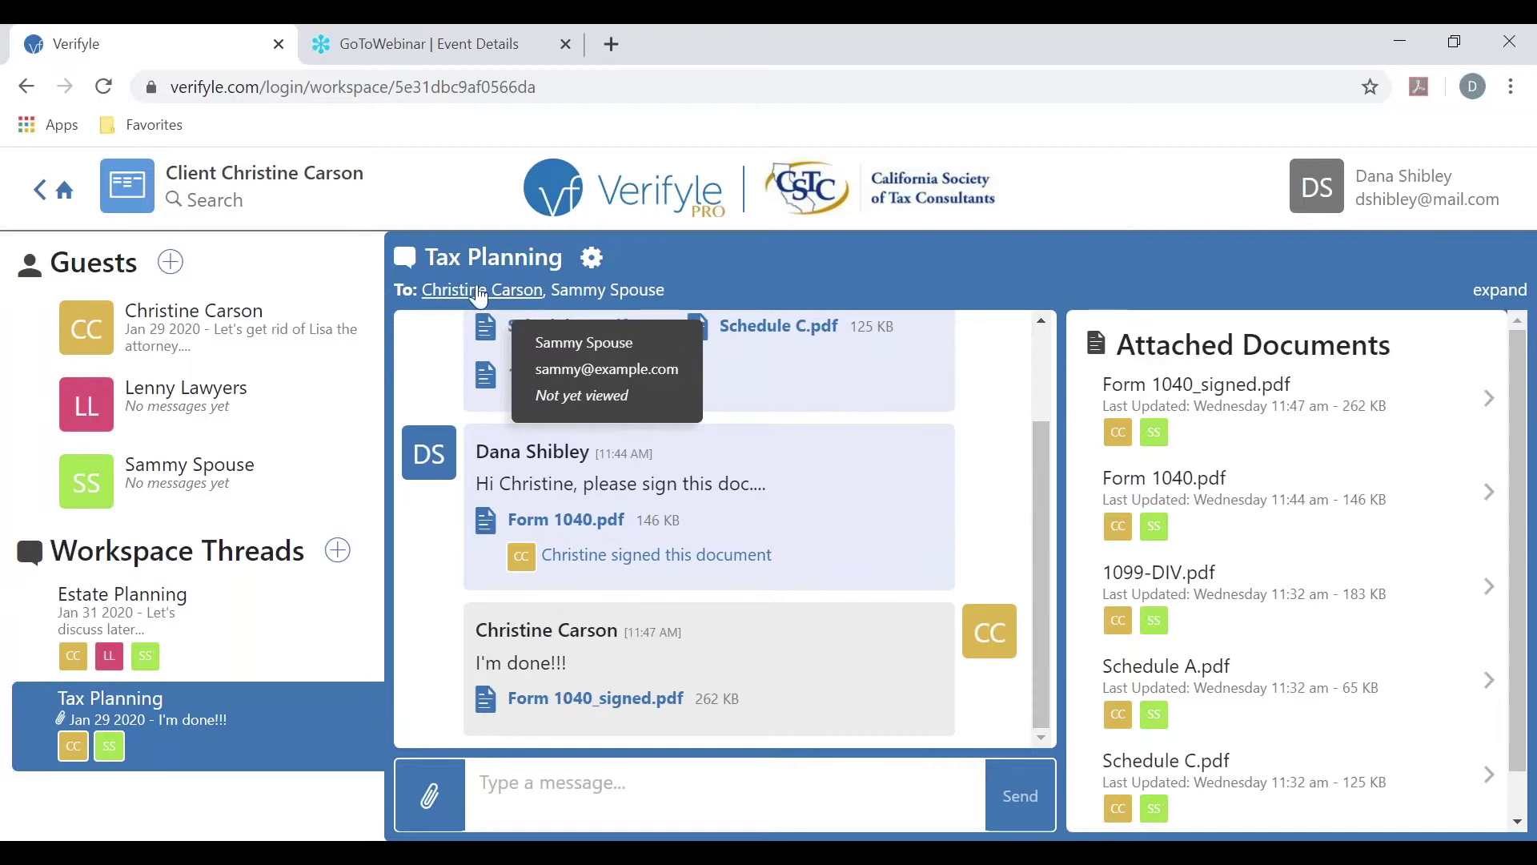
pyautogui.click(479, 292)
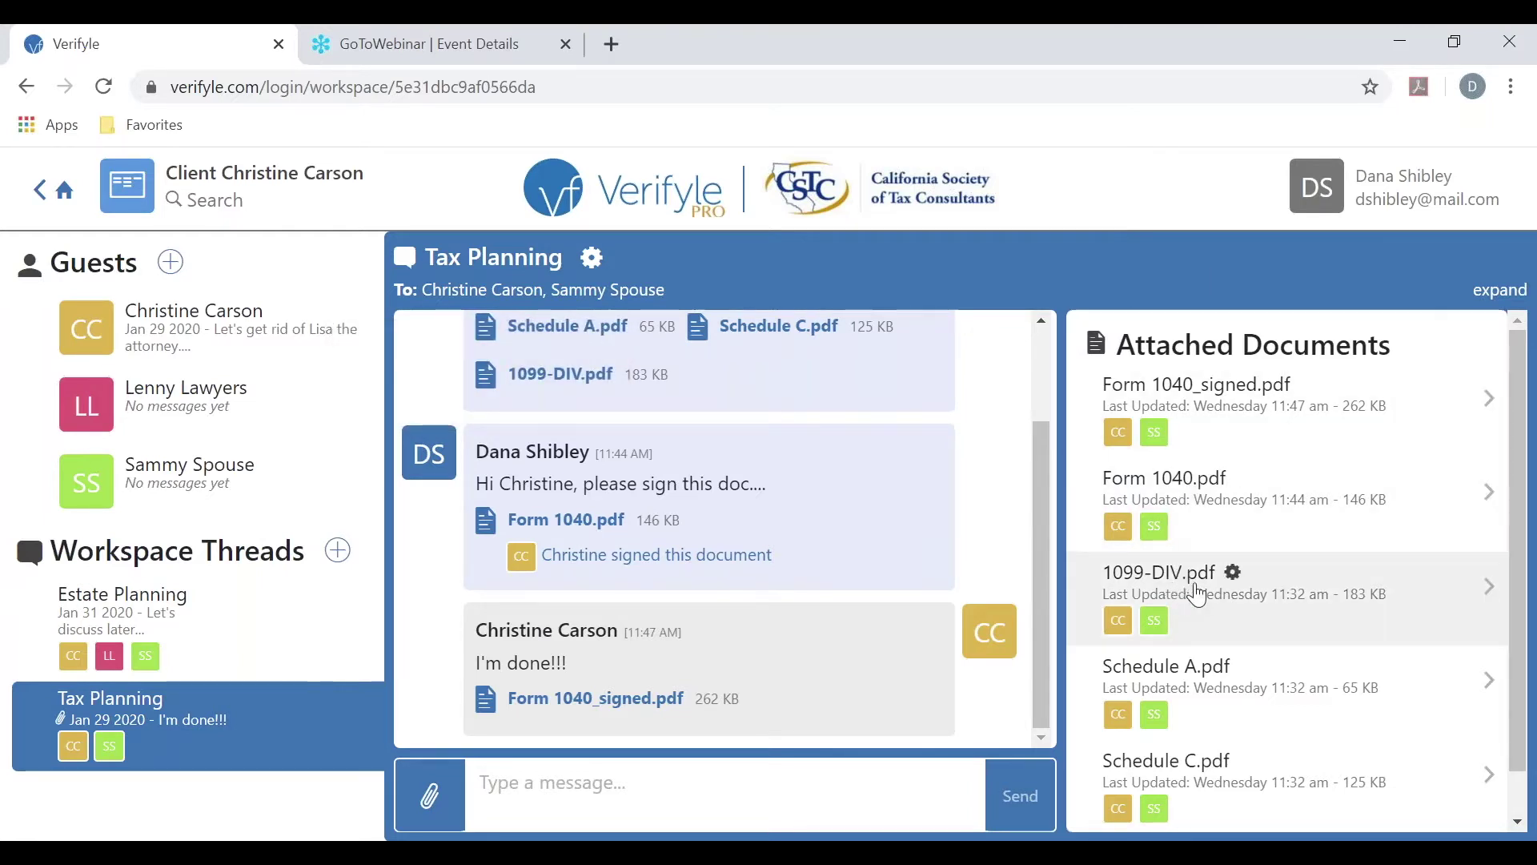
# Look through the document view history of 1099-DIV.pdf in the Tax Planning thread.
pyautogui.click(1233, 572)
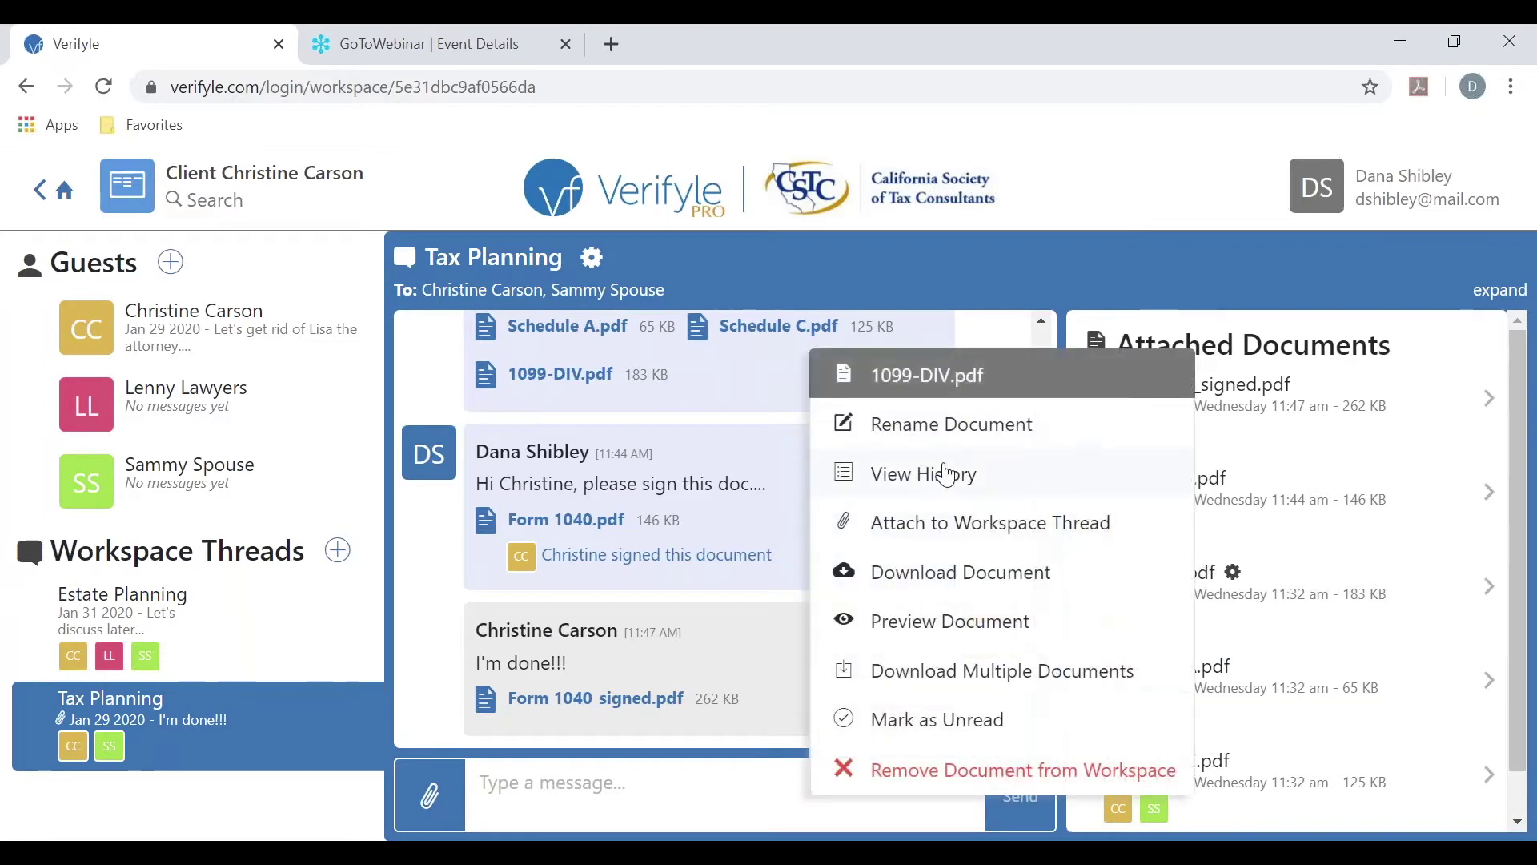
pyautogui.click(947, 474)
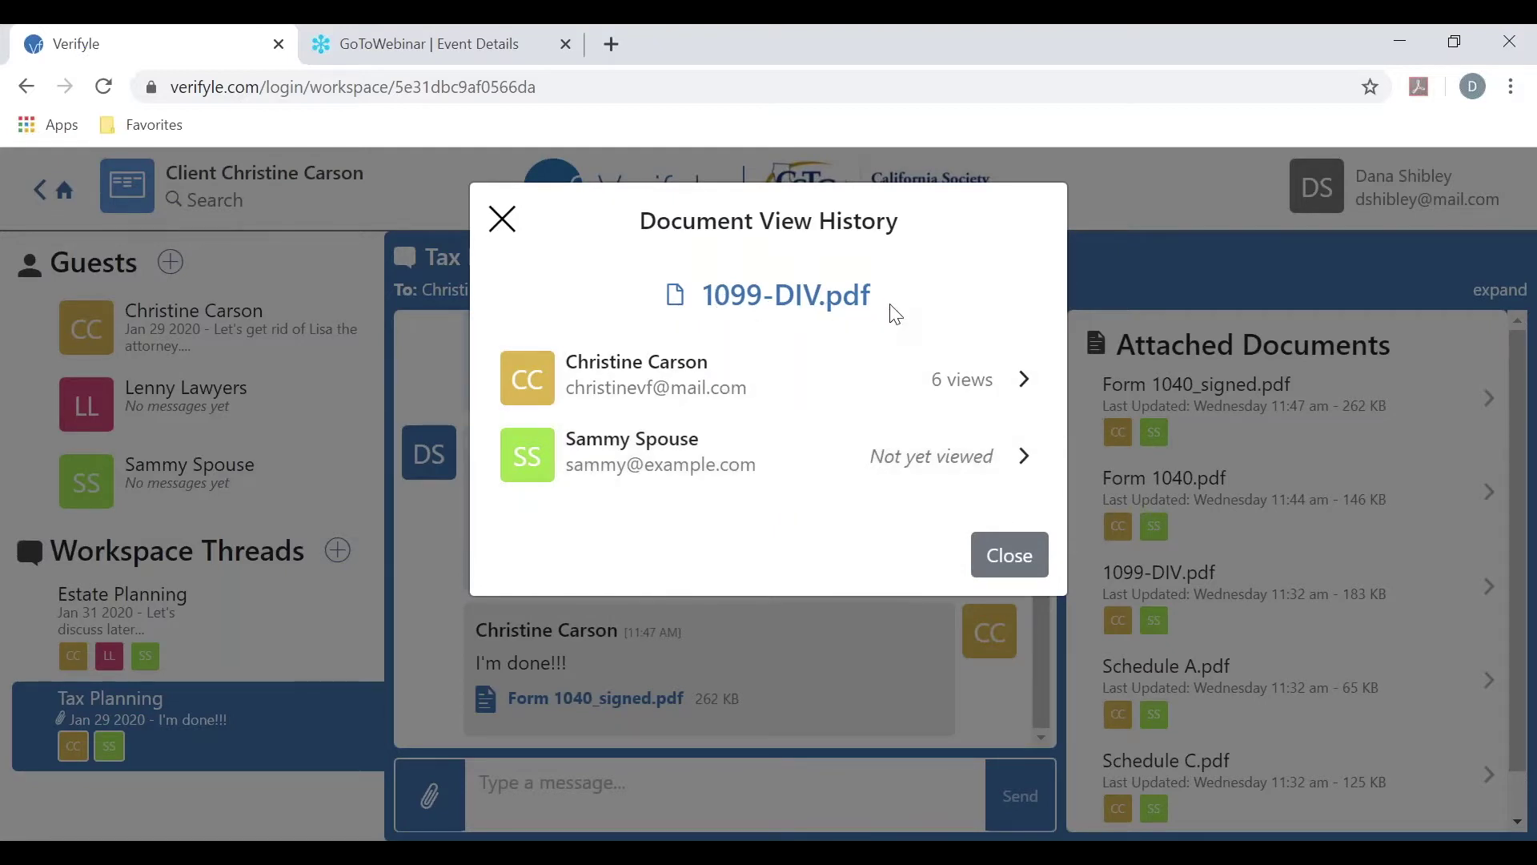
pyautogui.click(912, 385)
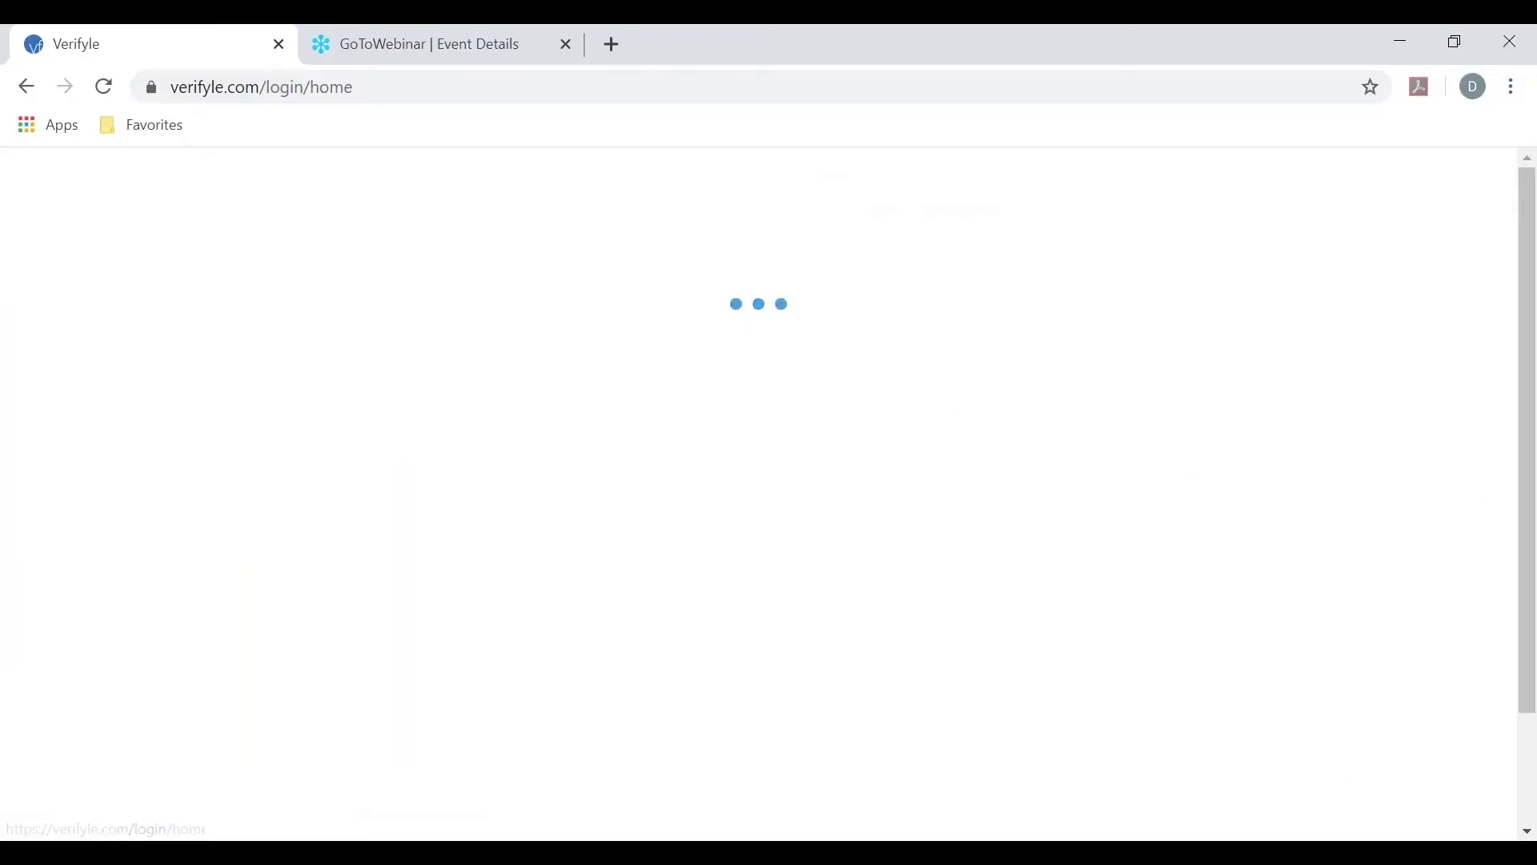
# Browse the contacts list on the home page and view the private messages of the two most recently updated contacts.
pyautogui.click(126, 267)
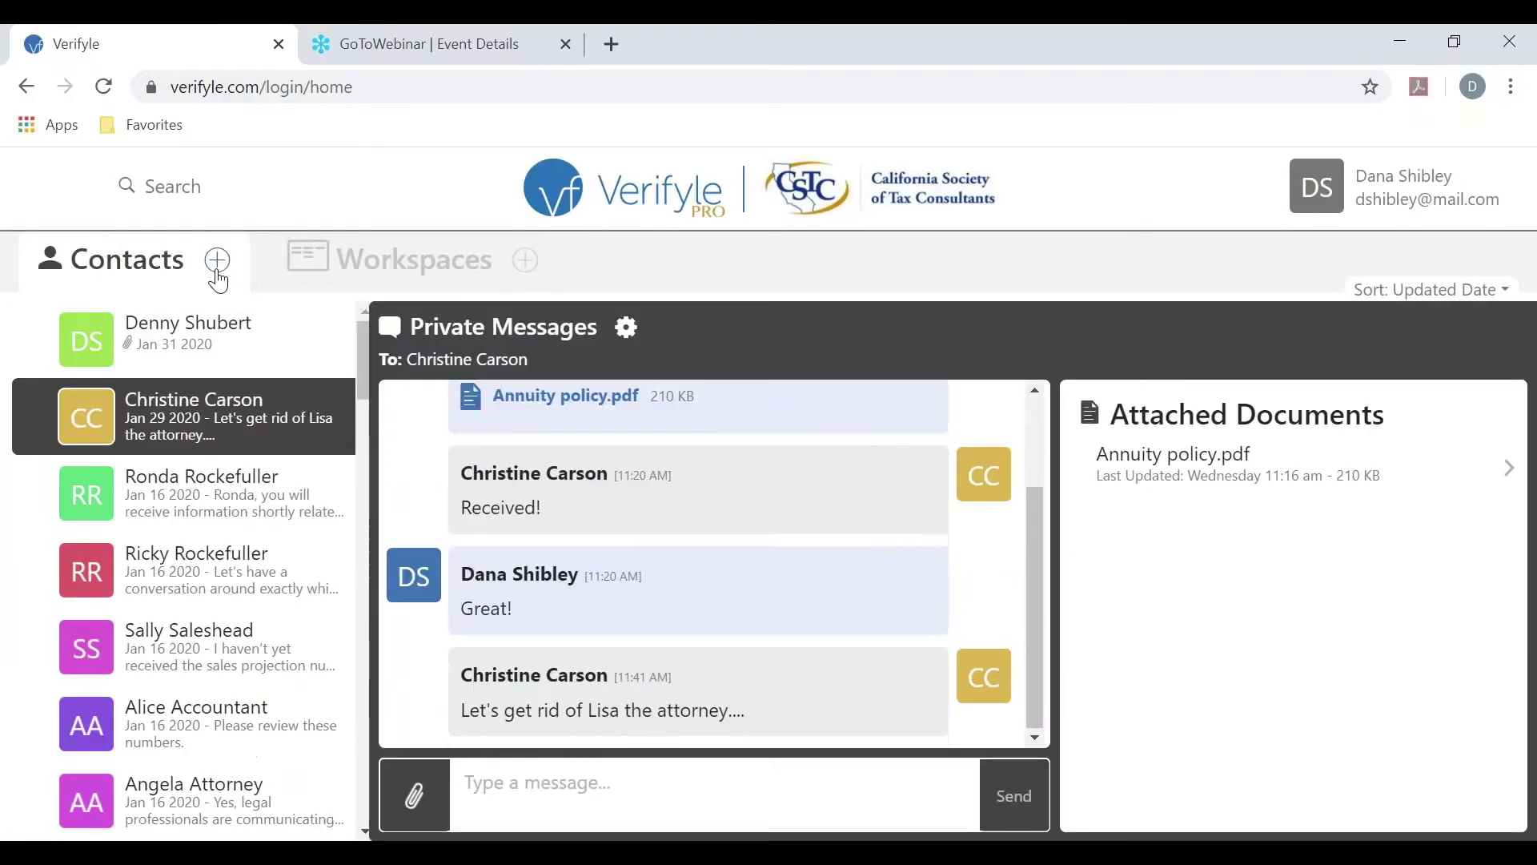
pyautogui.click(192, 333)
pyautogui.scroll(-15, 216, 384)
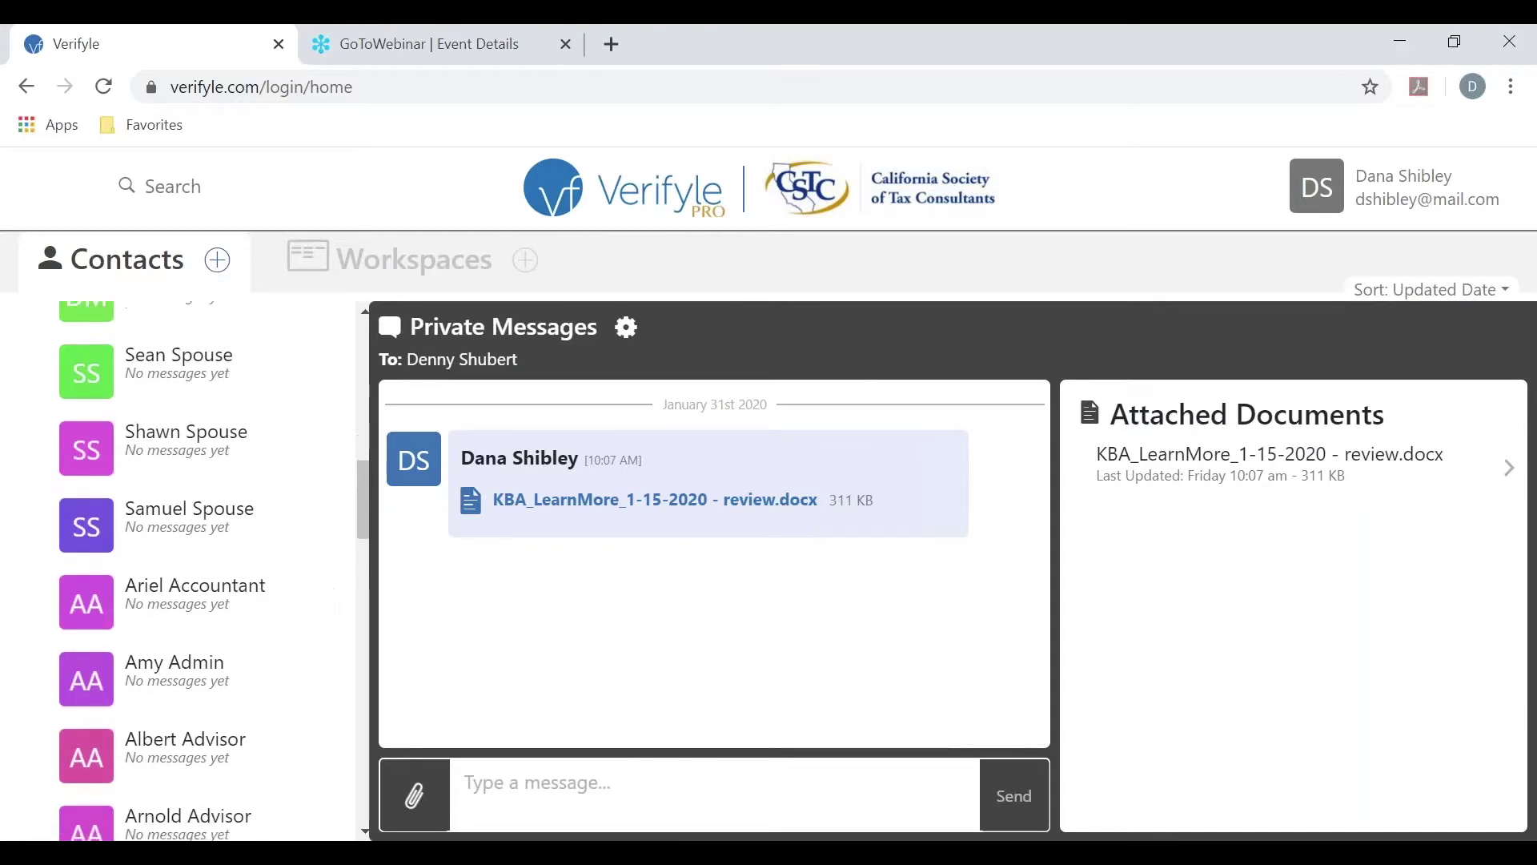
pyautogui.scroll(15, 244, 471)
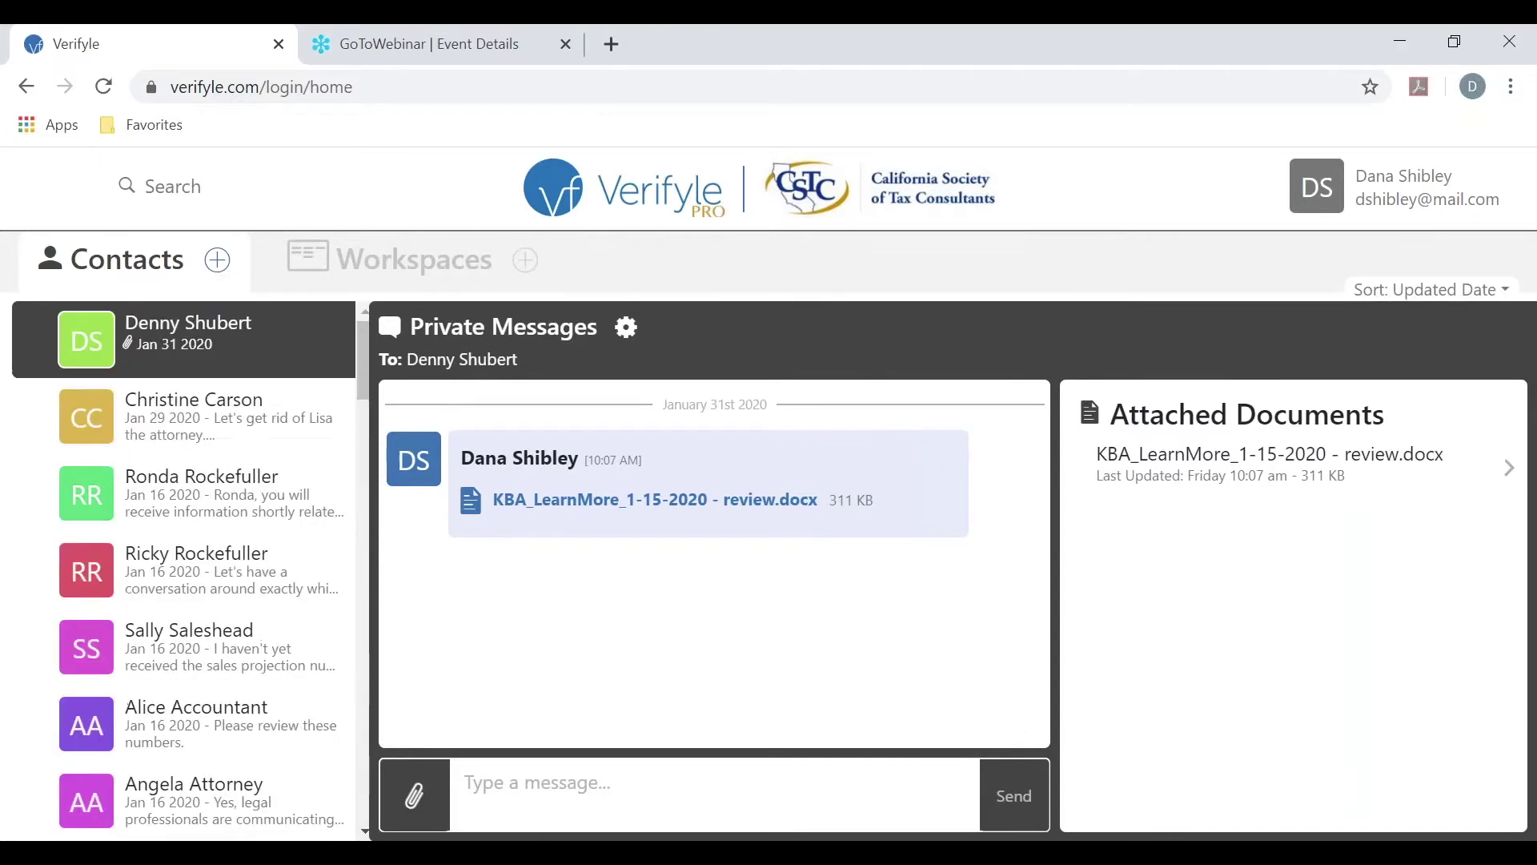
pyautogui.click(188, 405)
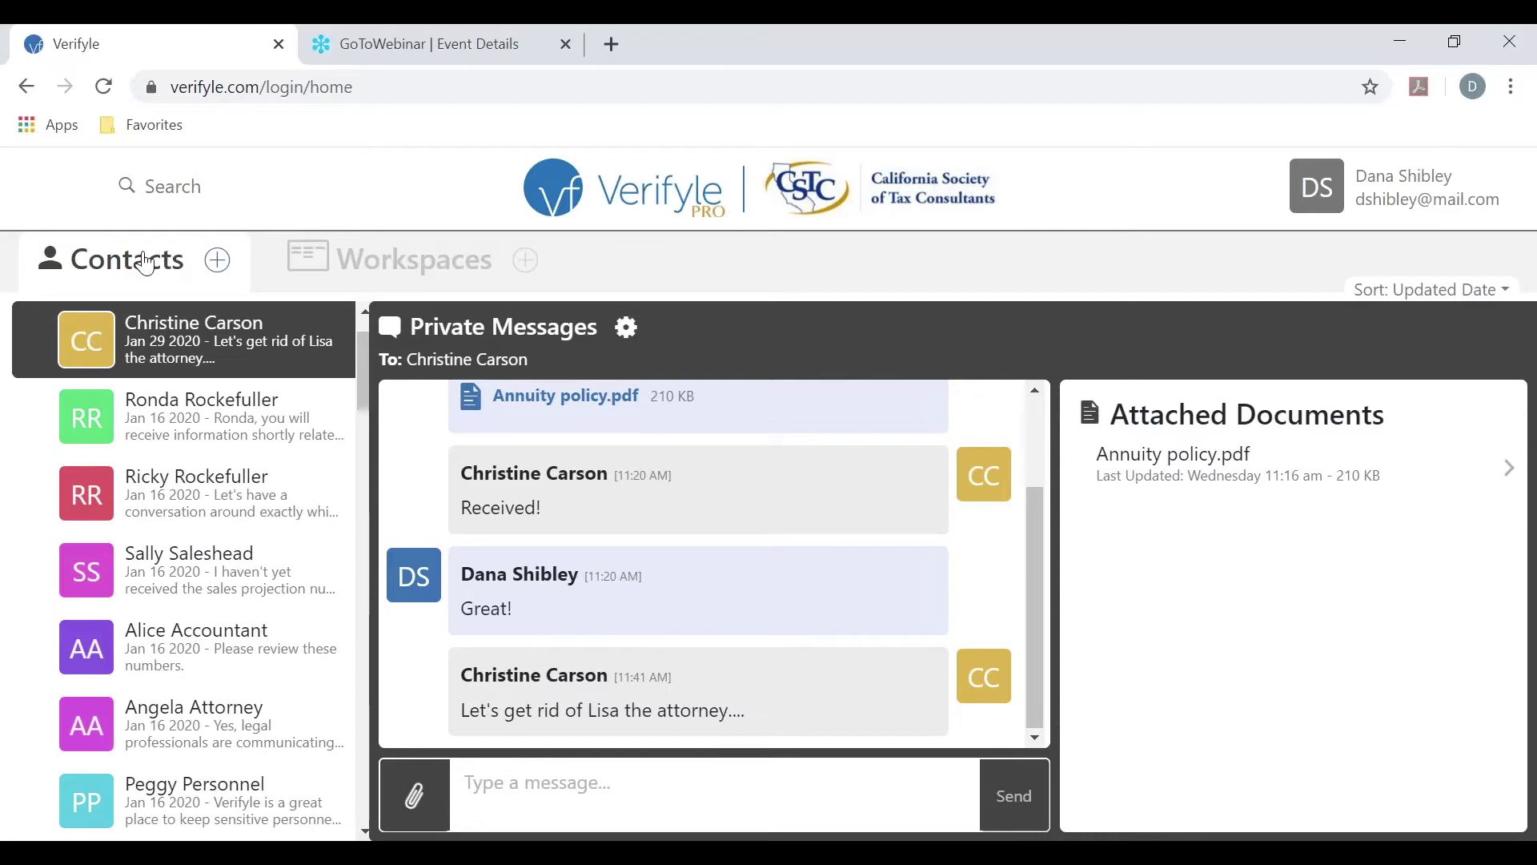
# Show the list of workspaces and open the most recently updated client workspace.
pyautogui.click(423, 270)
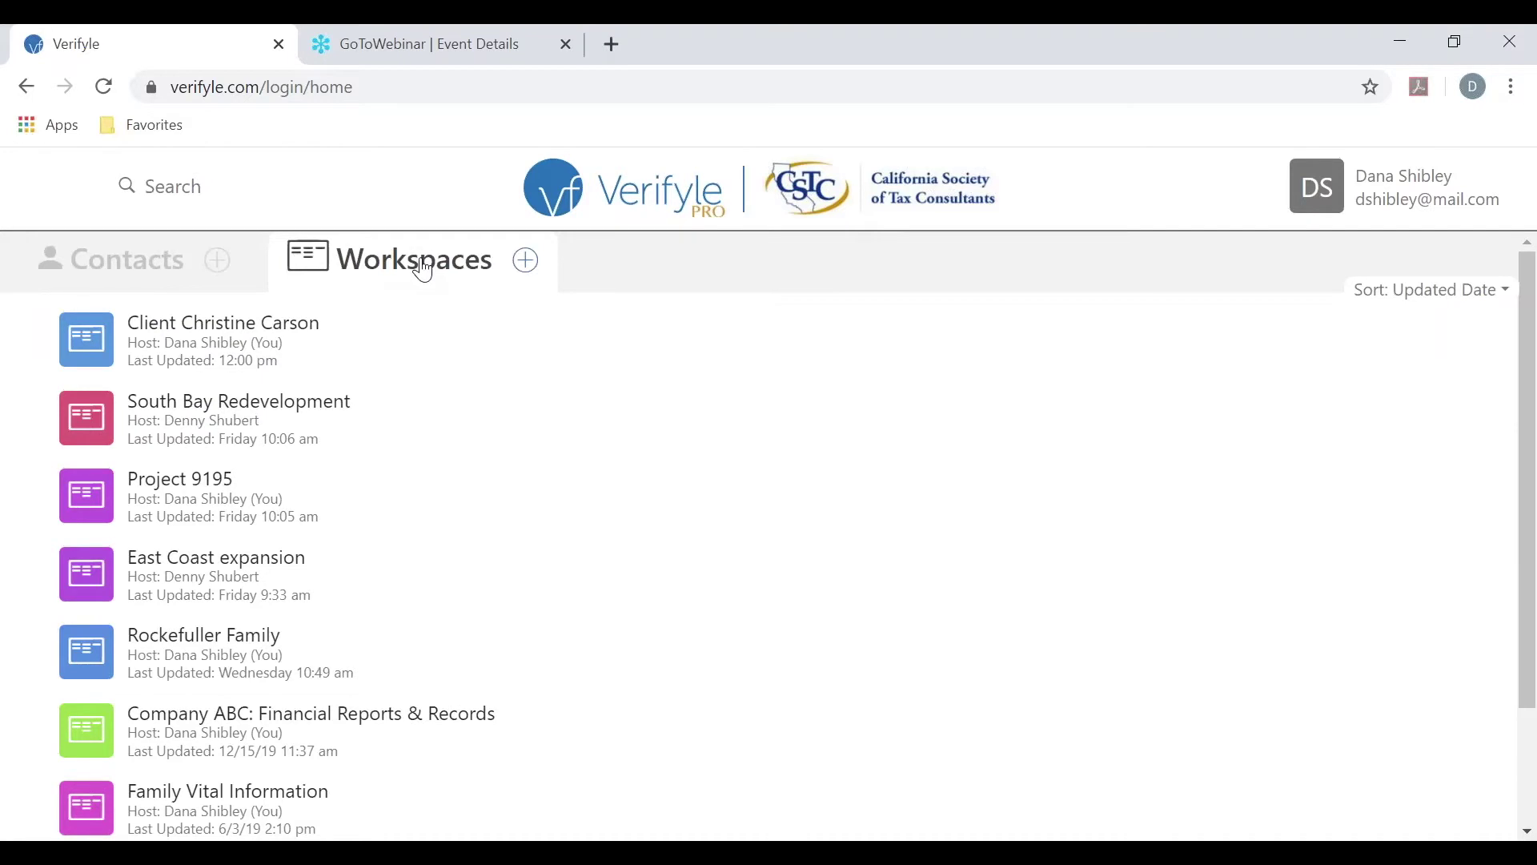
pyautogui.click(190, 344)
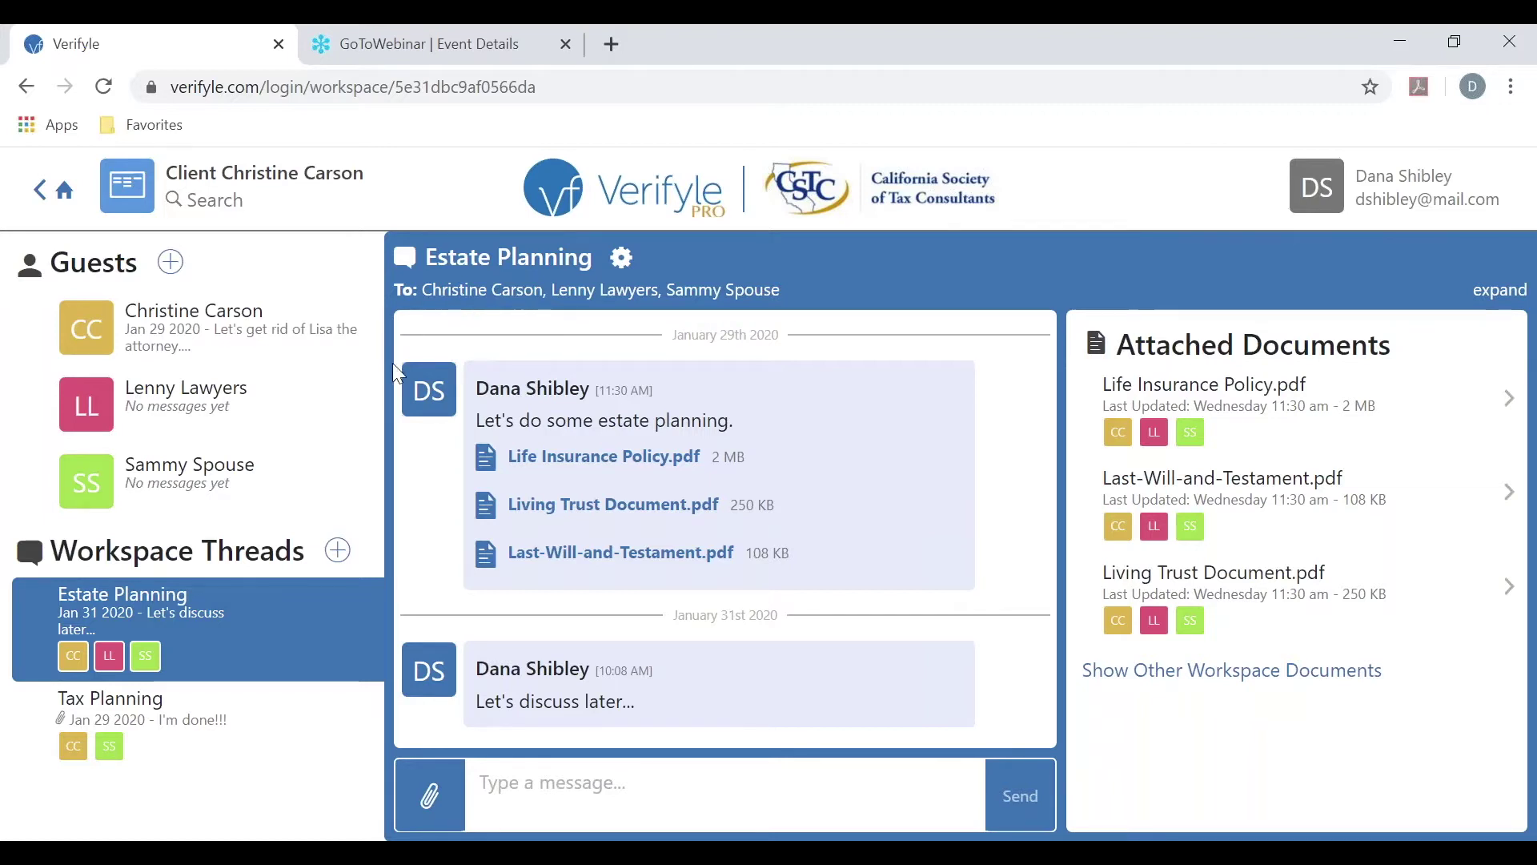
pyautogui.moveTo(173, 172); pyautogui.dragTo(365, 175)
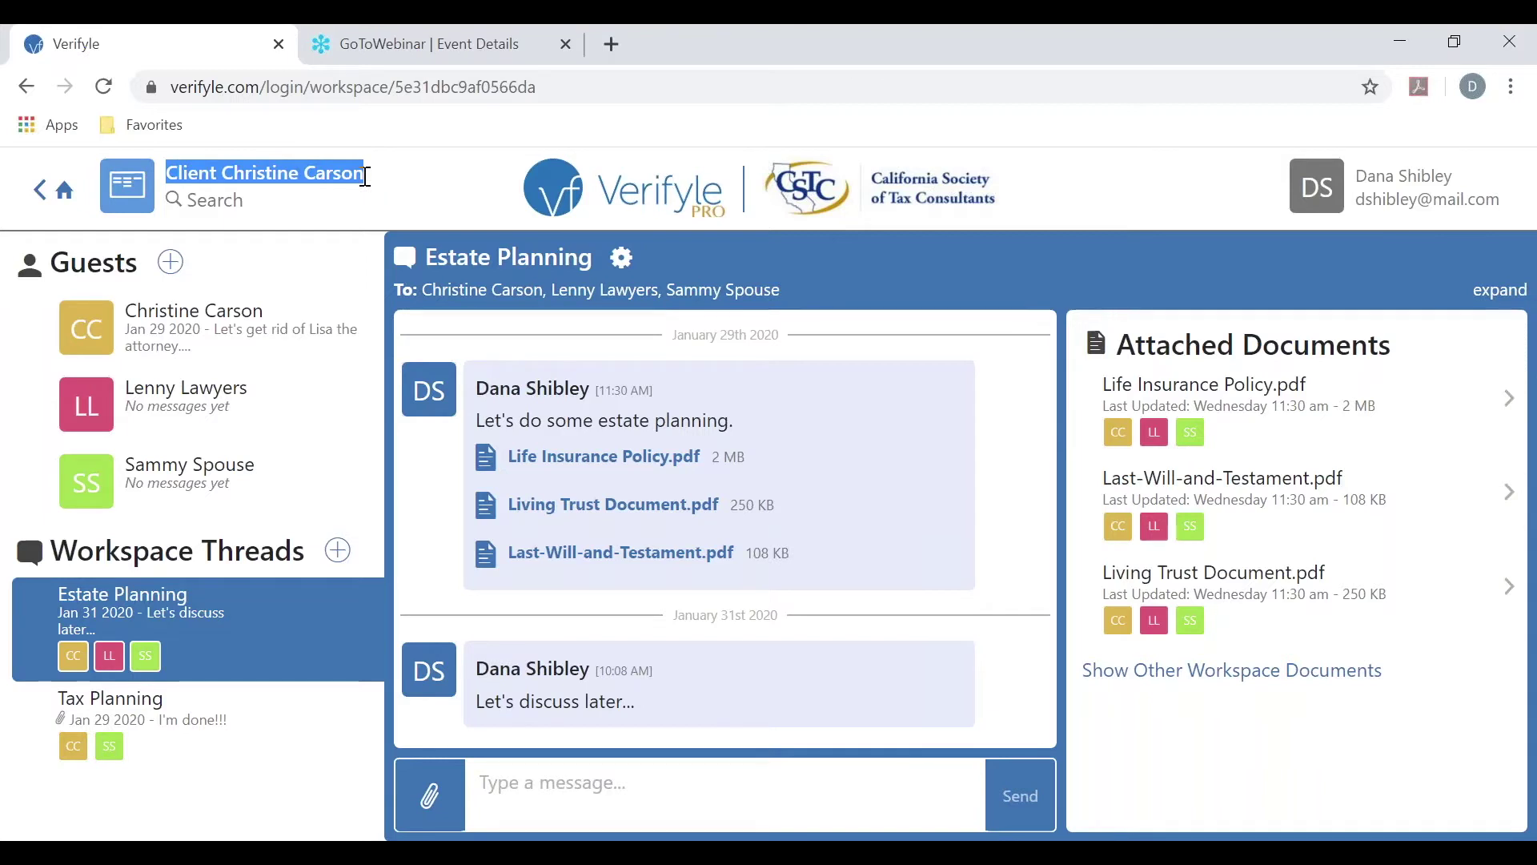
pyautogui.click(342, 215)
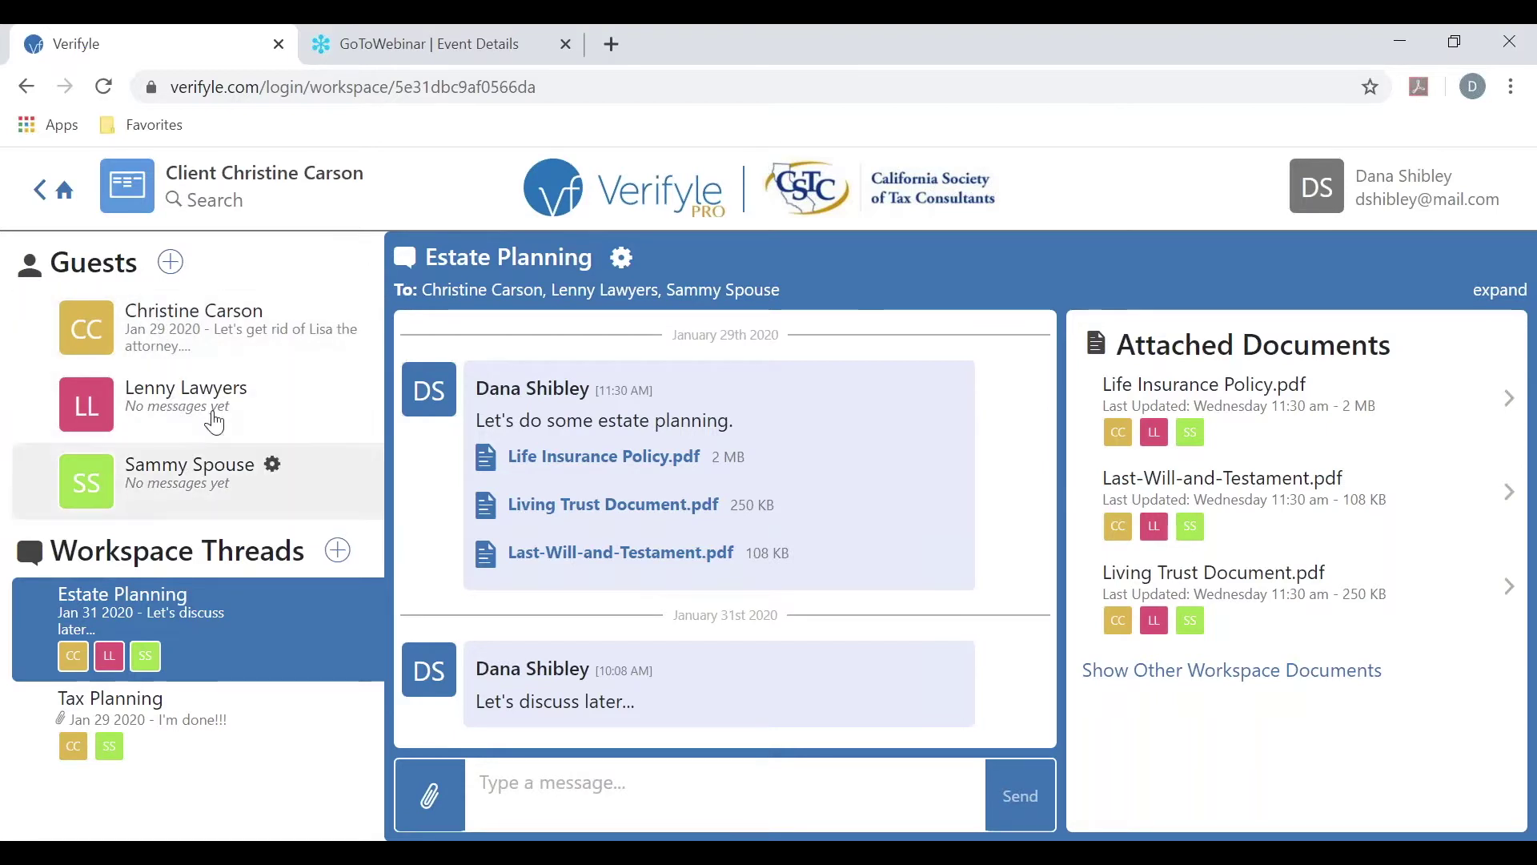
# View the client's private messages, and open the Estate Planning thread to examine the options for Life Insurance Policy.pdf.
pyautogui.click(204, 328)
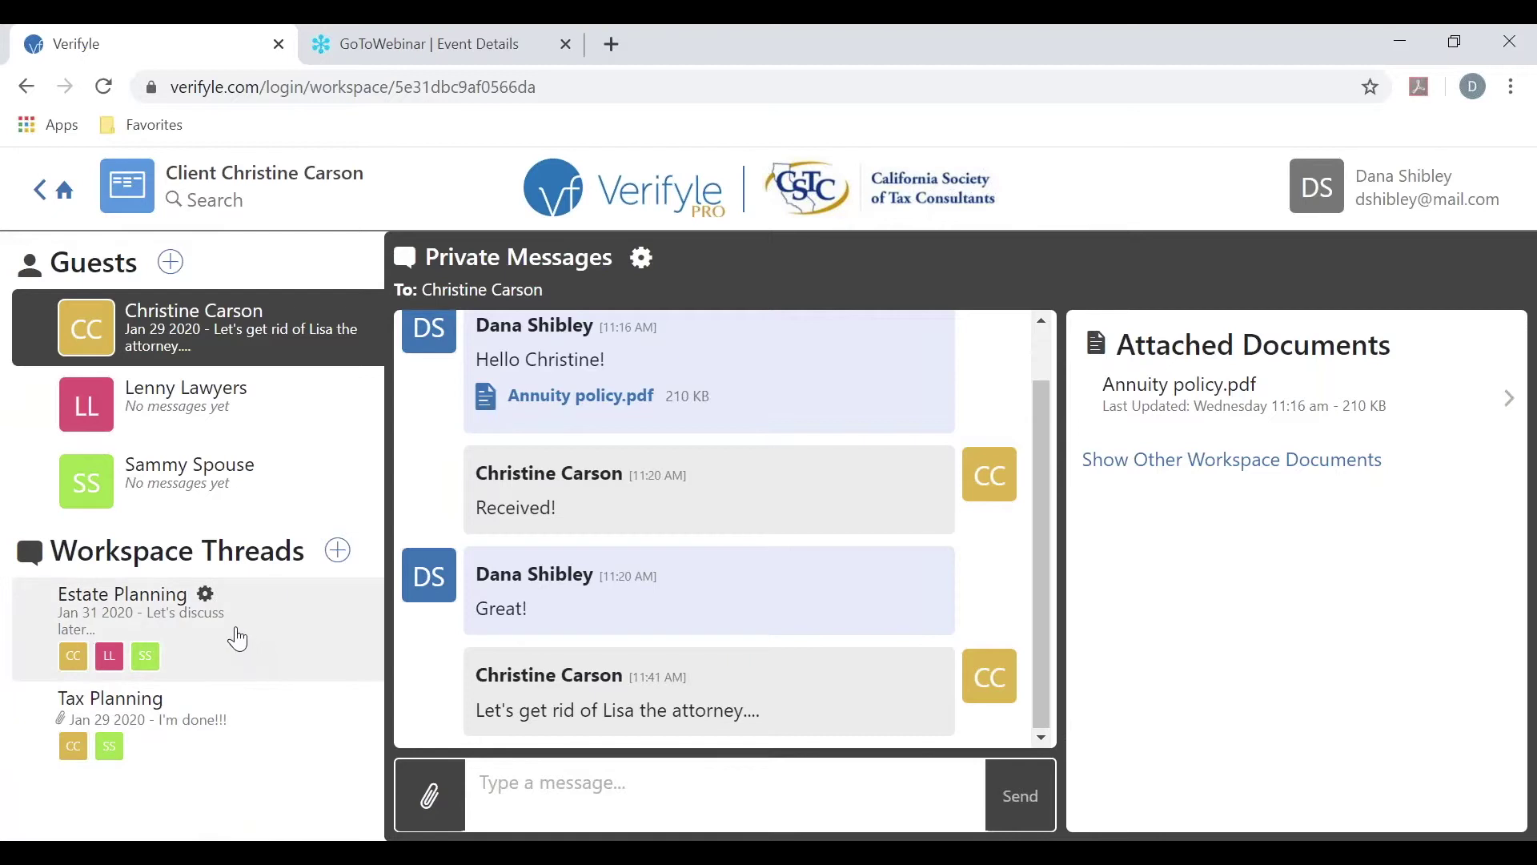
pyautogui.click(235, 636)
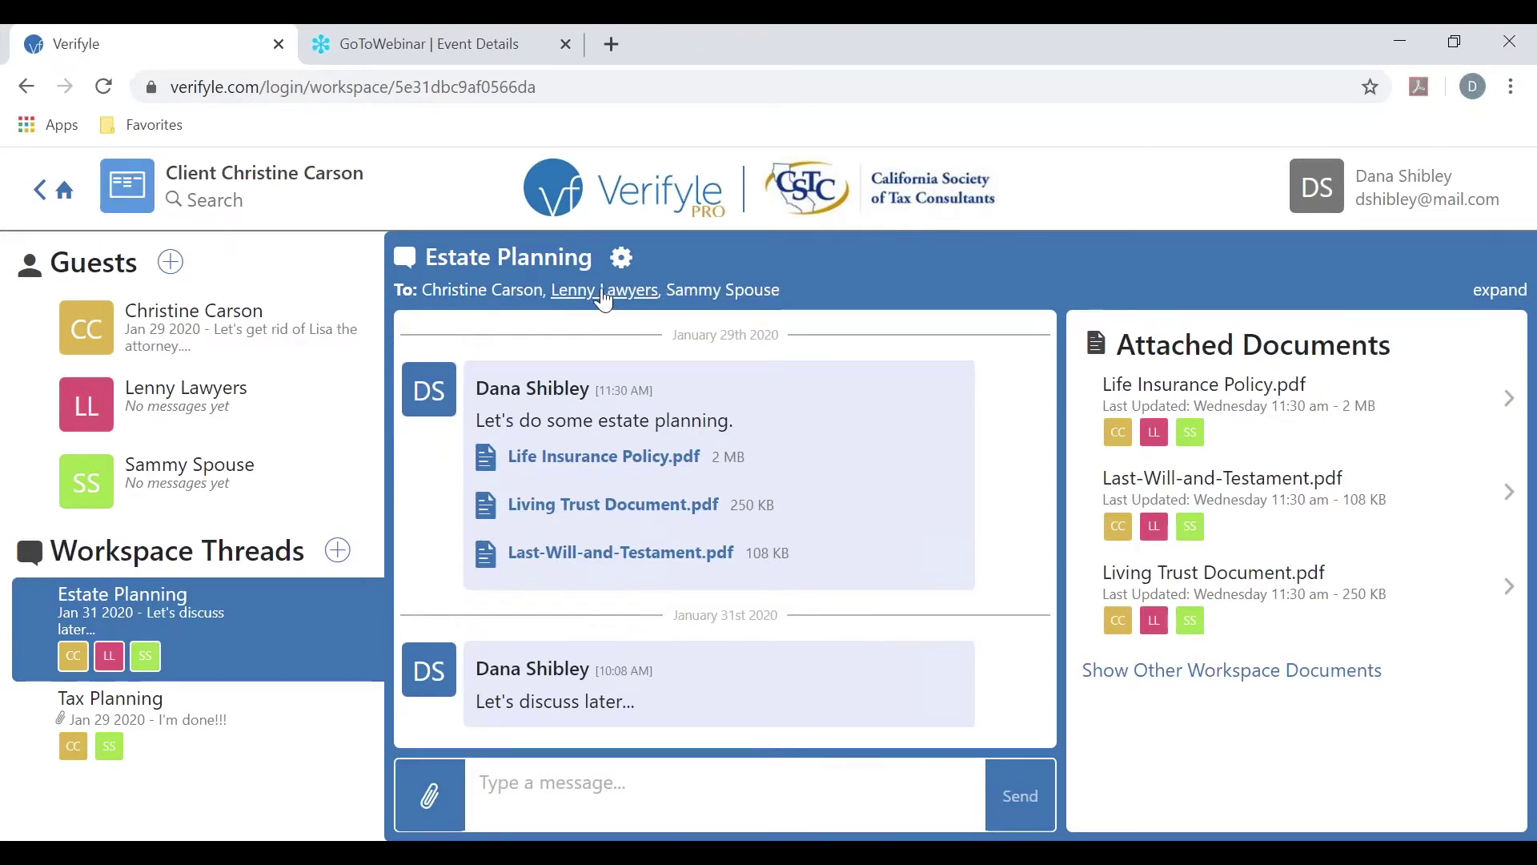
pyautogui.moveTo(1157, 408)
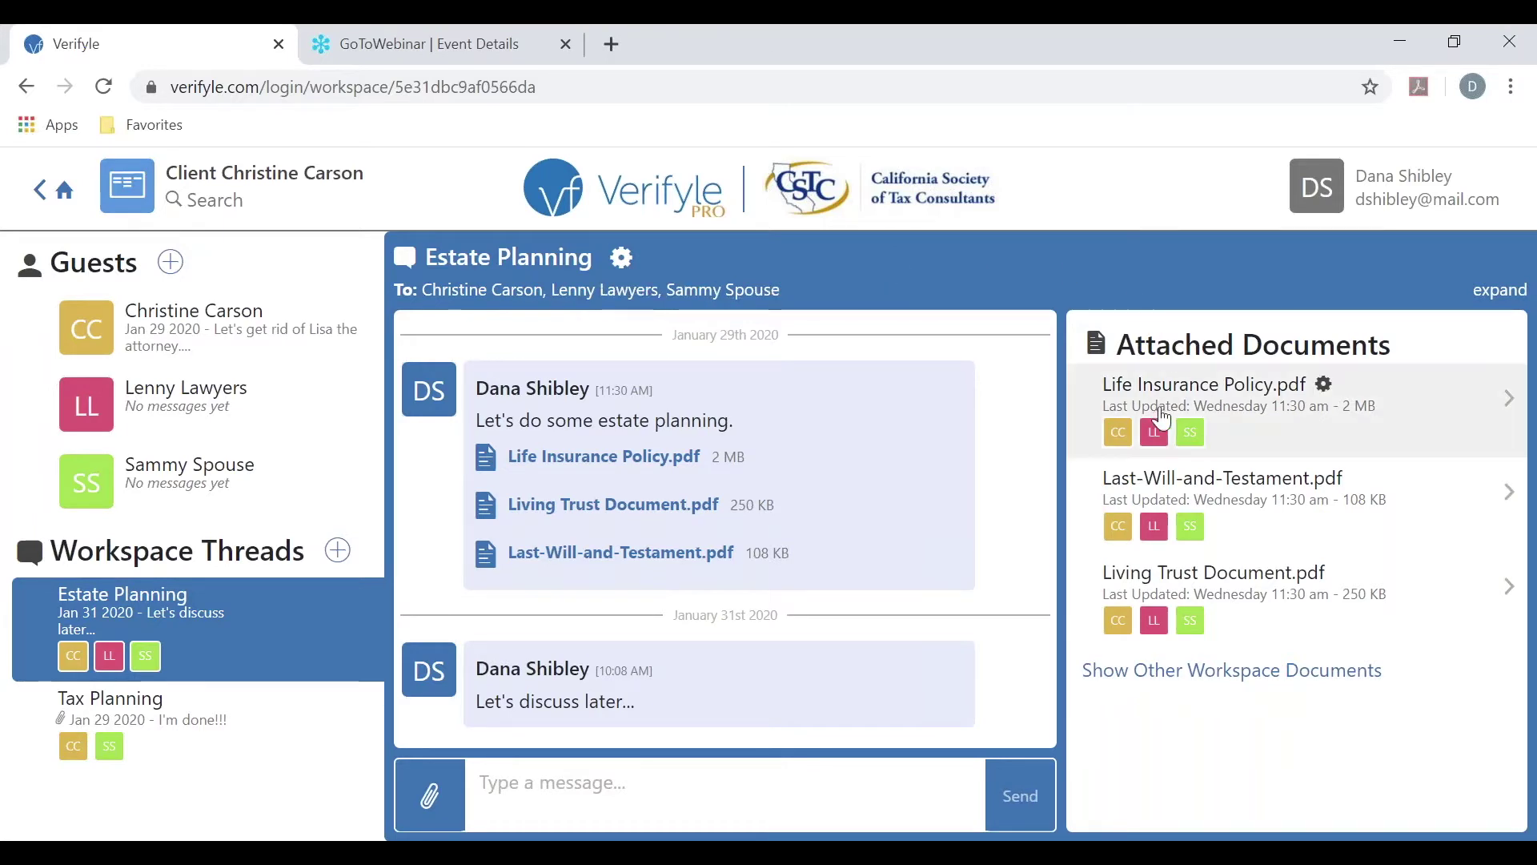
pyautogui.click(1323, 387)
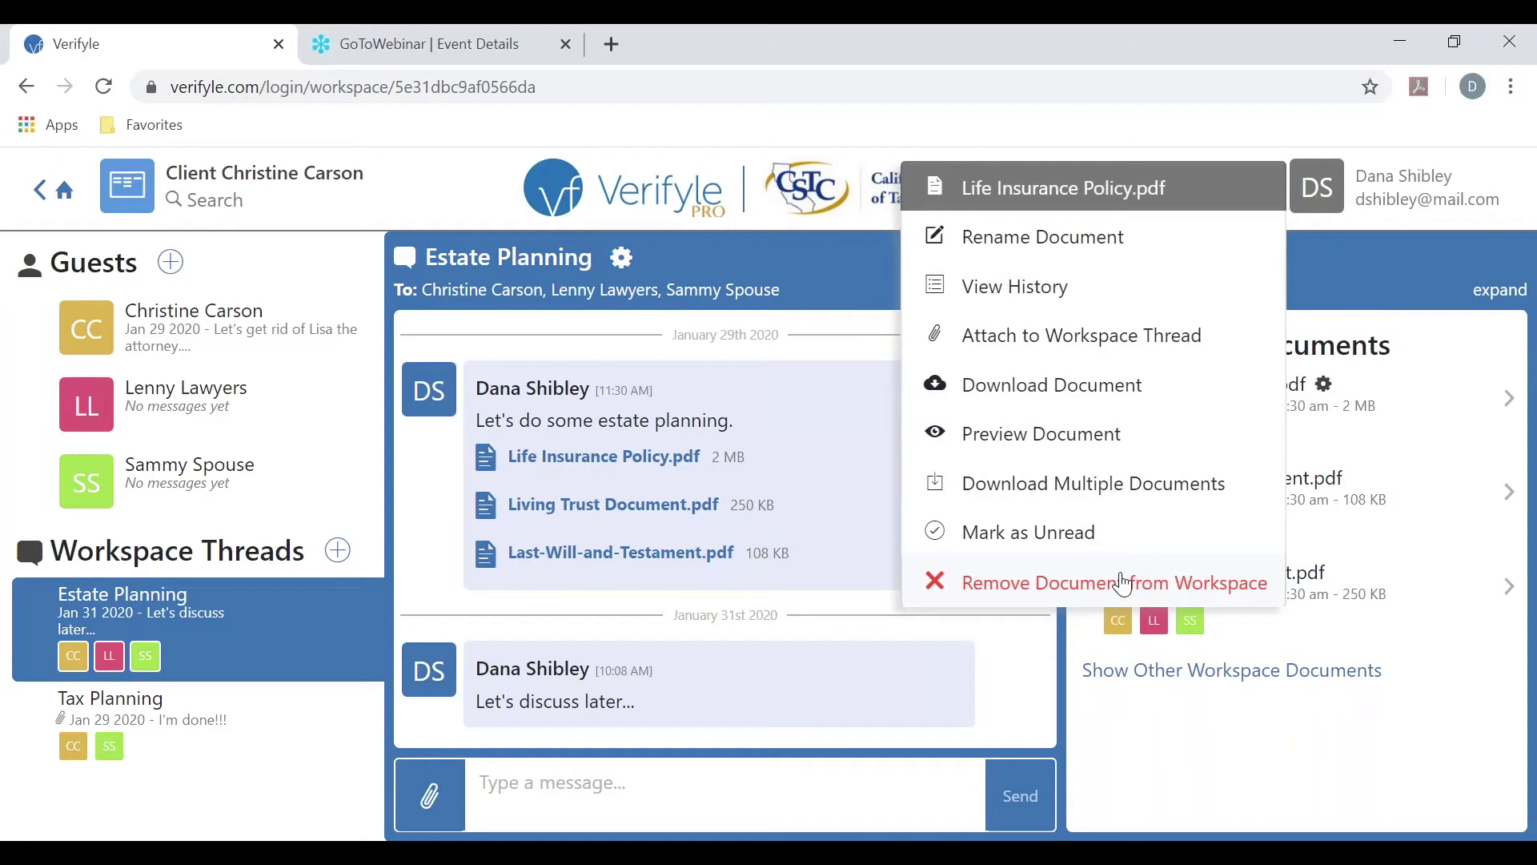
pyautogui.click(420, 188)
pyautogui.moveTo(267, 656)
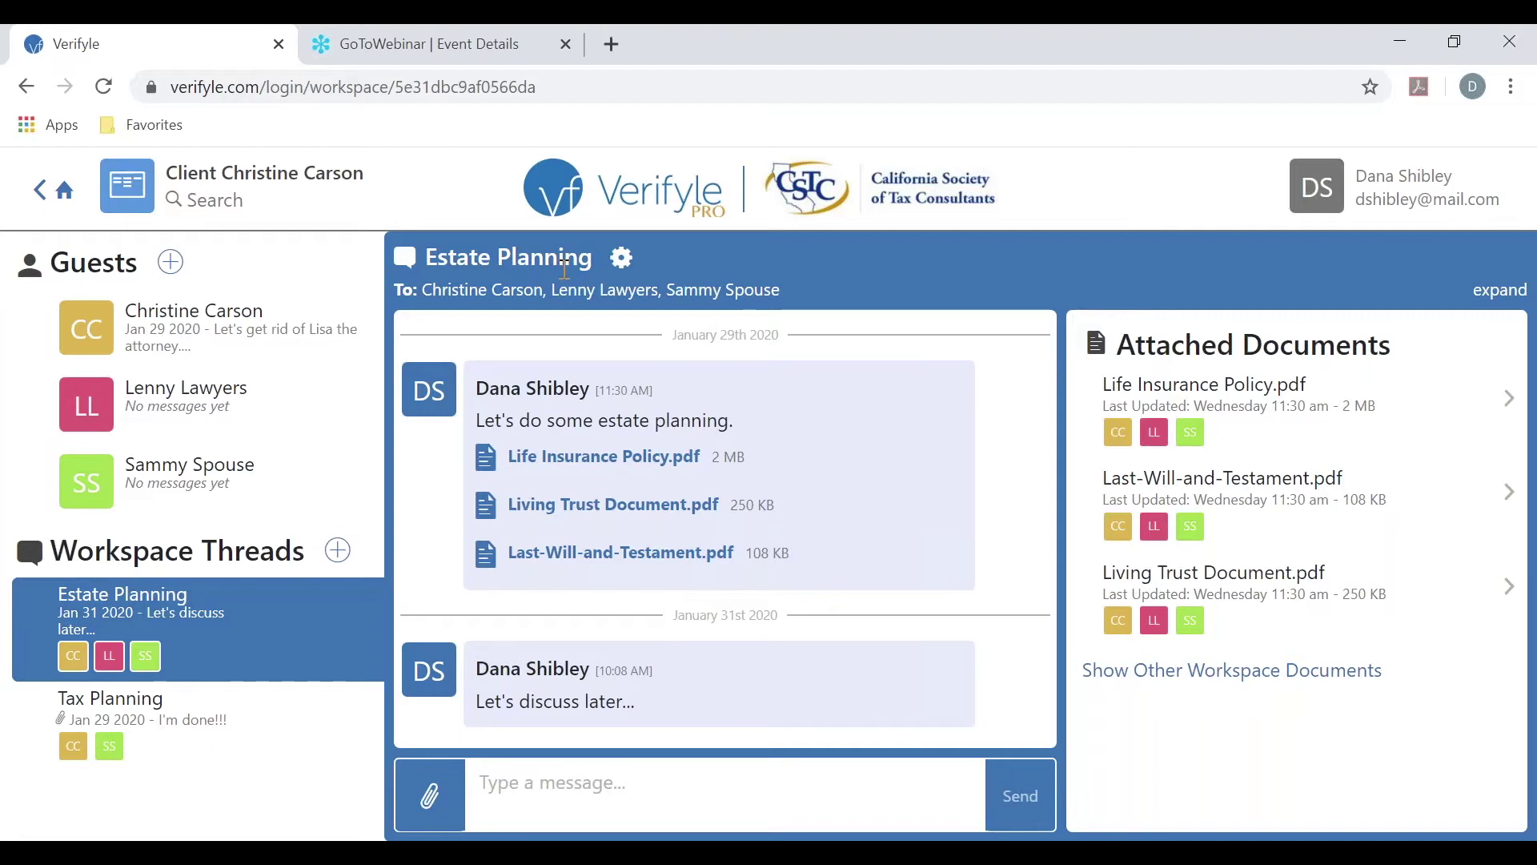
# Rename the Estate Planning thread as Succession Planning.
pyautogui.click(621, 257)
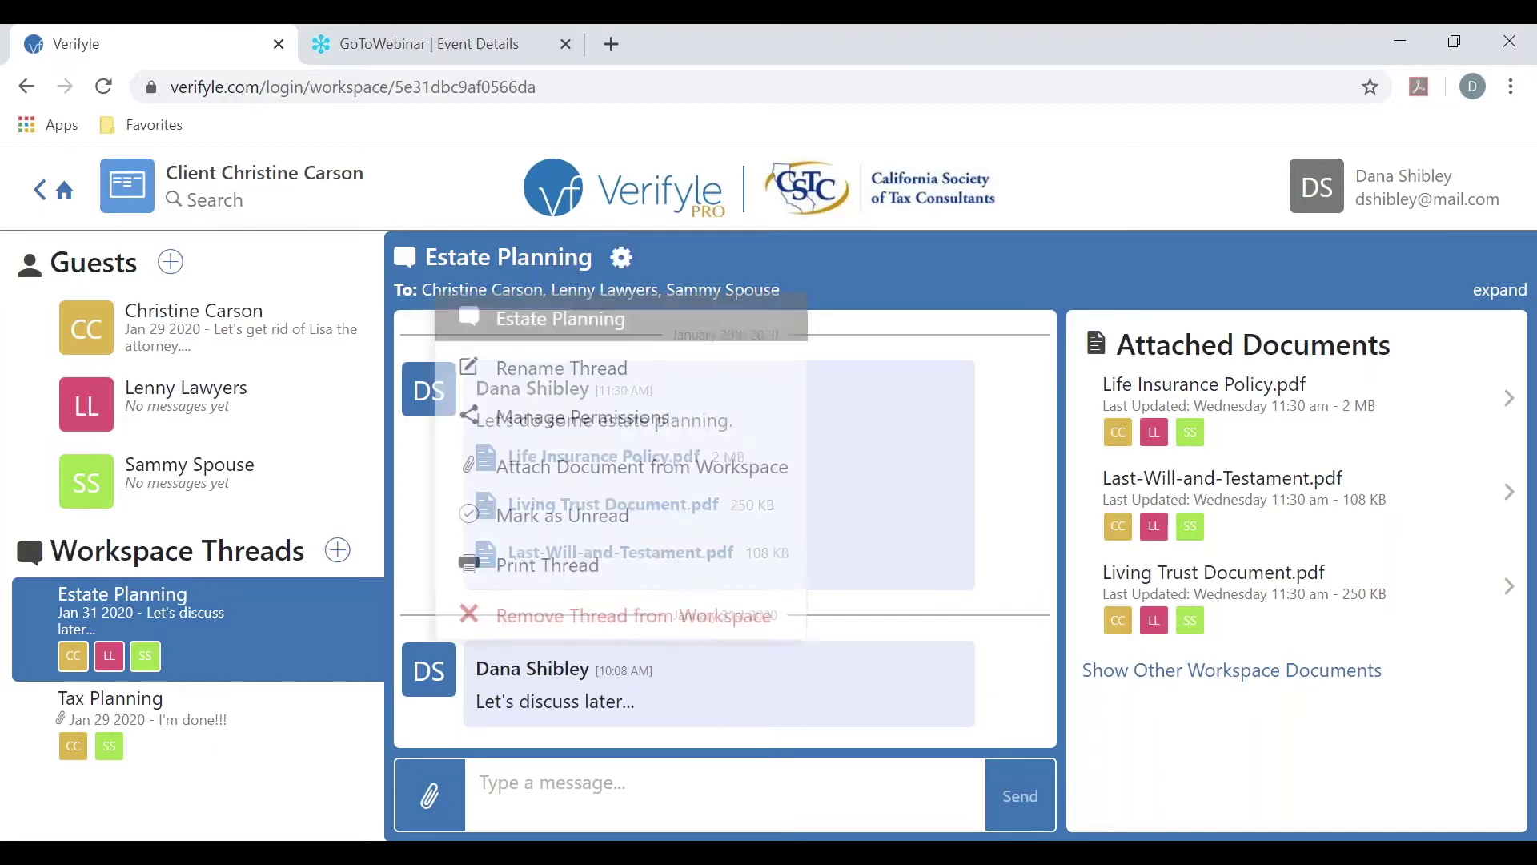
pyautogui.click(574, 367)
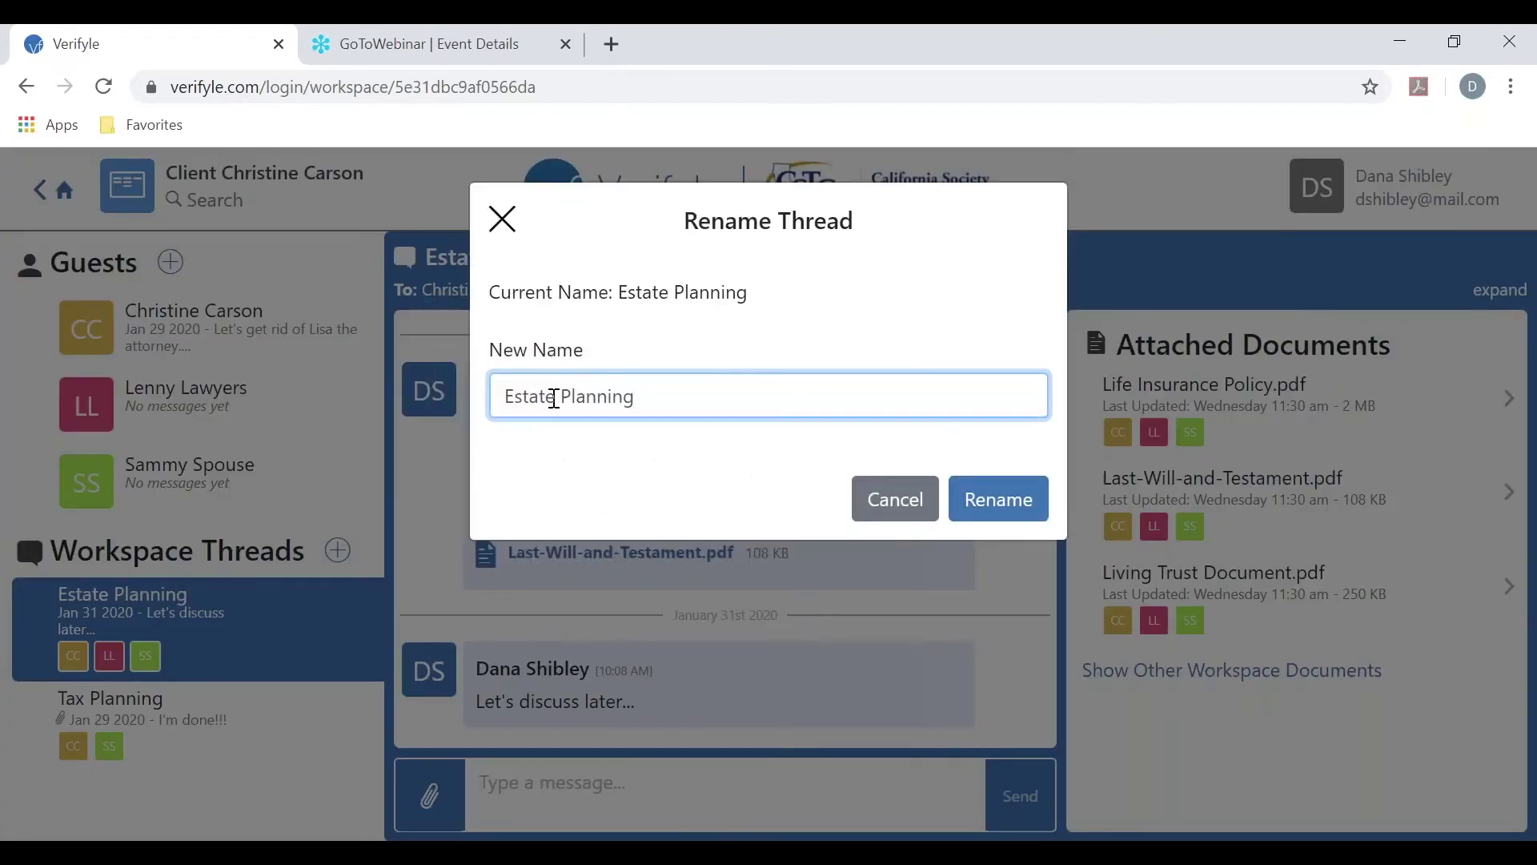
pyautogui.press('BackSpace')
pyautogui.press('BackSpace')
pyautogui.press('BackSpace')
pyautogui.press('BackSpace')
pyautogui.press('BackSpace')
pyautogui.press('BackSpace')
pyautogui.press('BackSpace')
pyautogui.write('Succession')
pyautogui.click(995, 502)
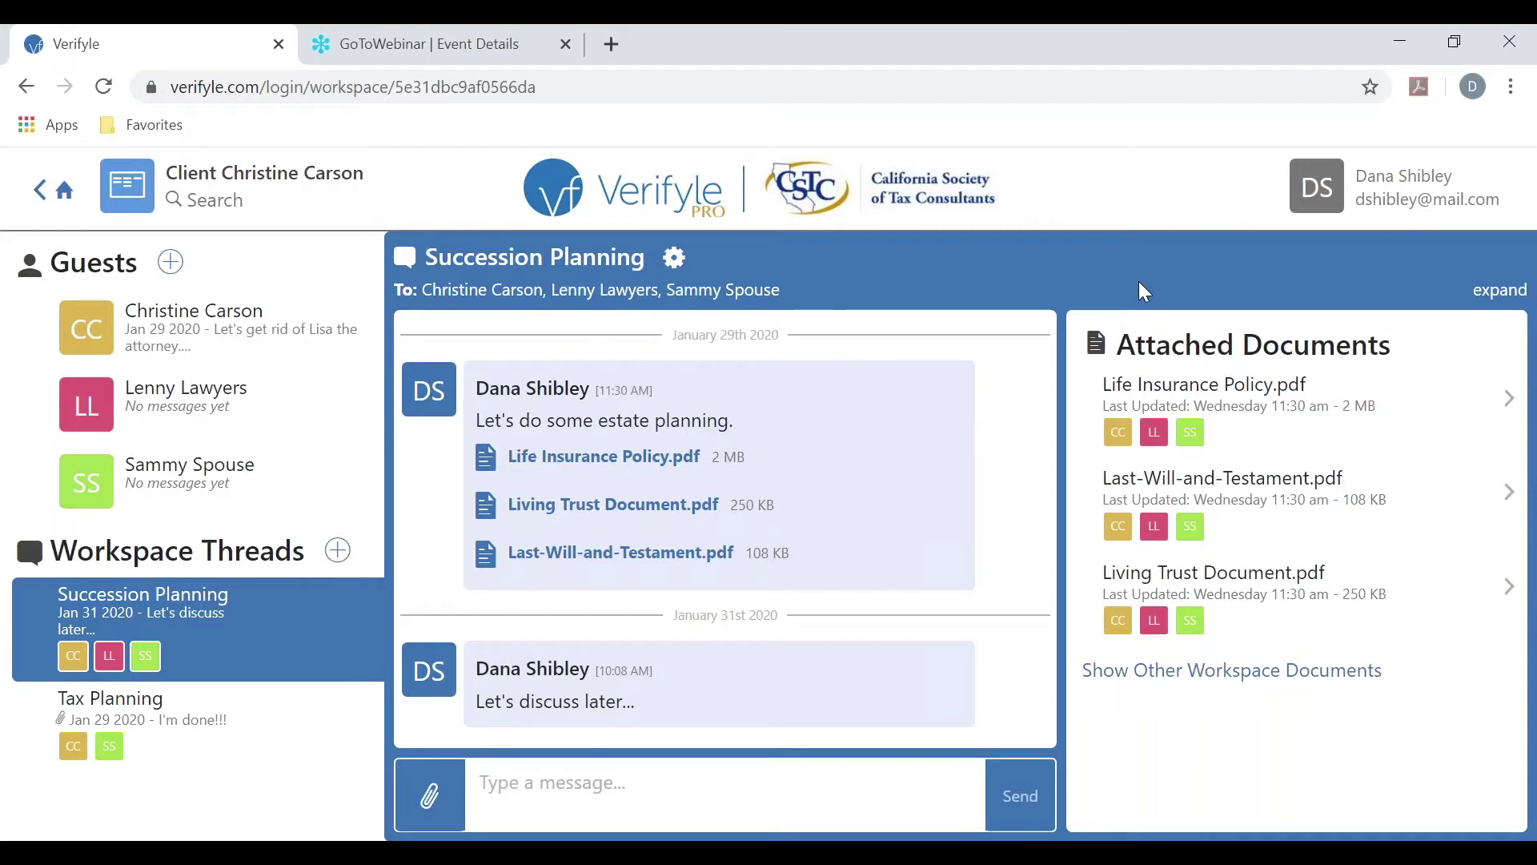
# Try a session inactivity timeout between 1 minute and 1 hour in the account's Session Management settings, and close them without saving.
pyautogui.click(1411, 190)
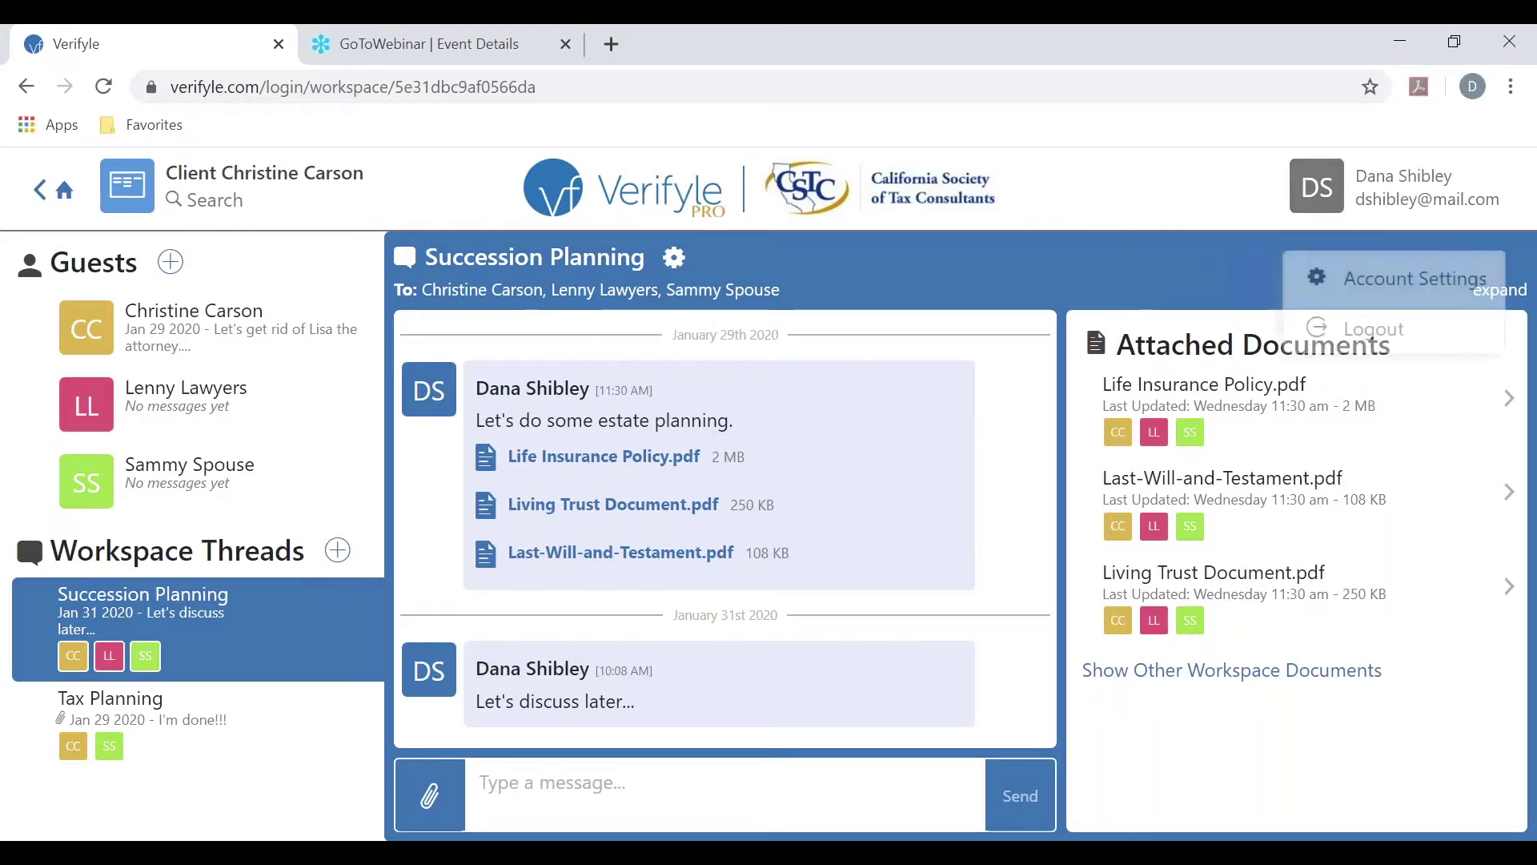
pyautogui.click(1403, 276)
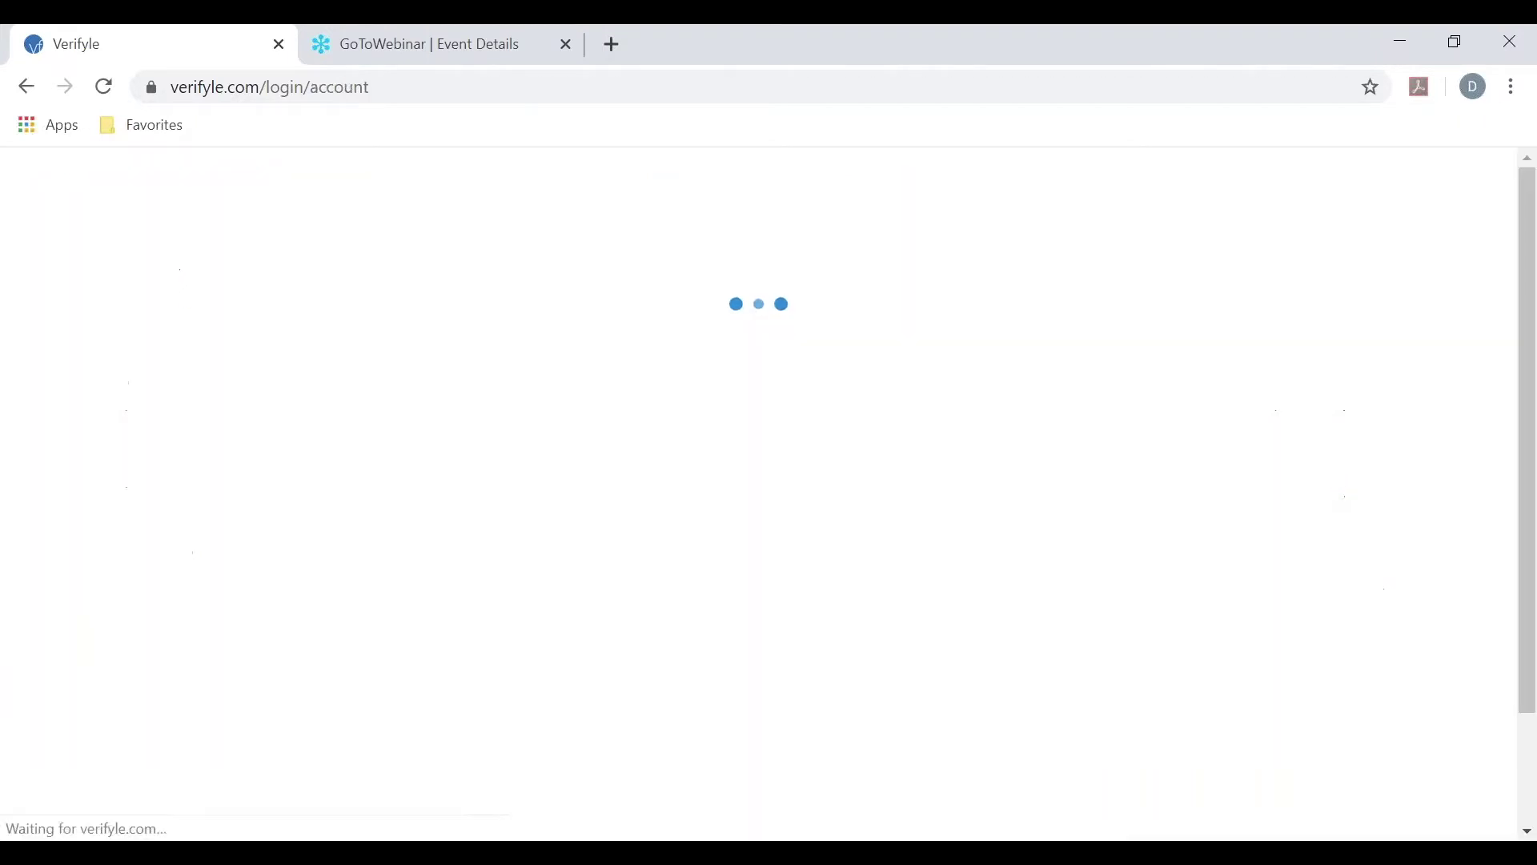
pyautogui.scroll(-10, 1478, 384)
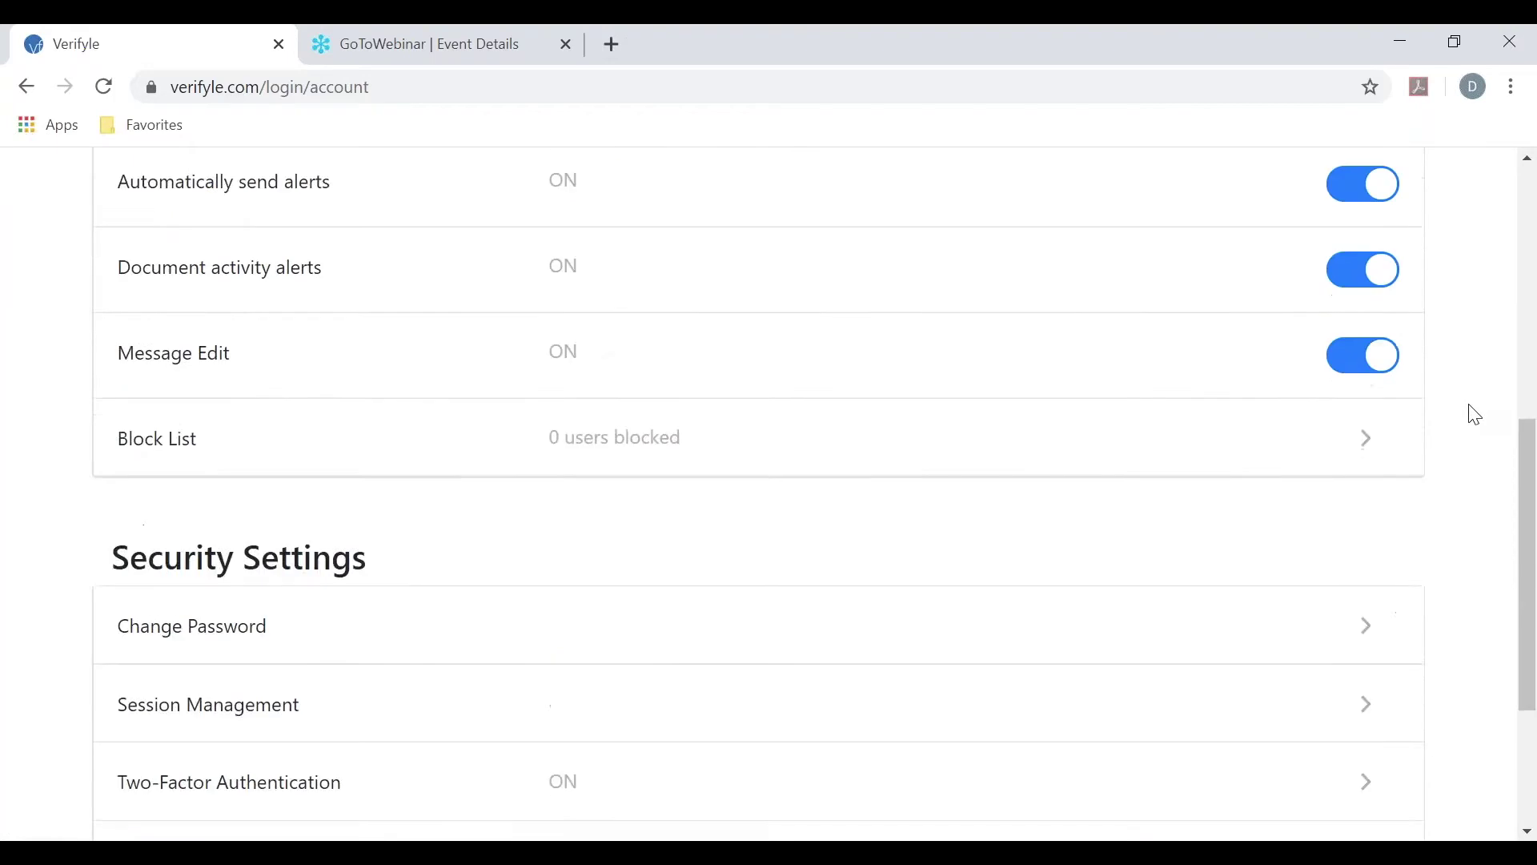
pyautogui.click(400, 448)
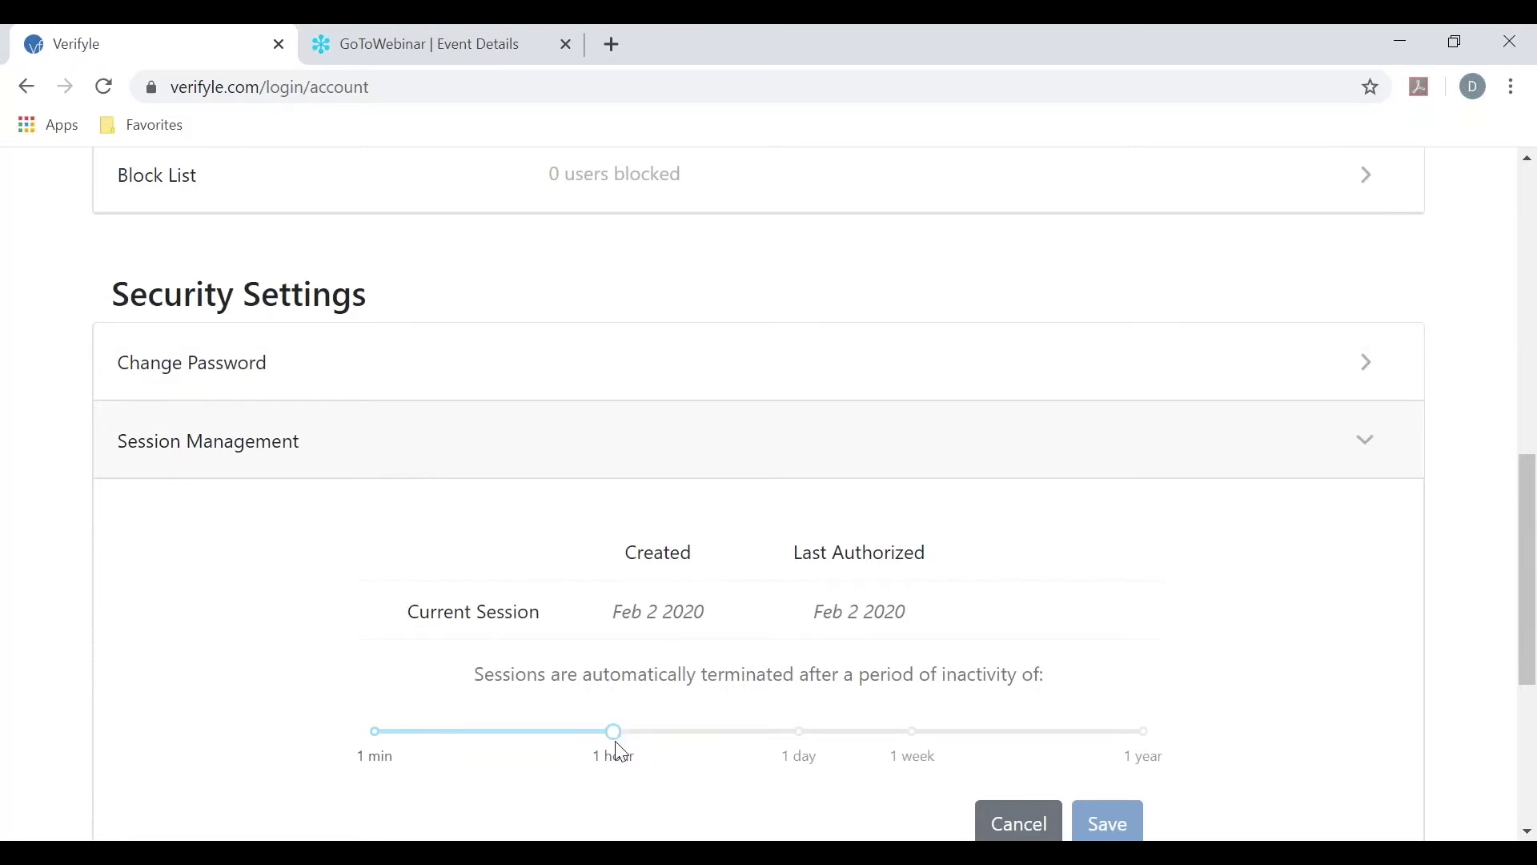
pyautogui.moveTo(611, 731); pyautogui.dragTo(508, 730)
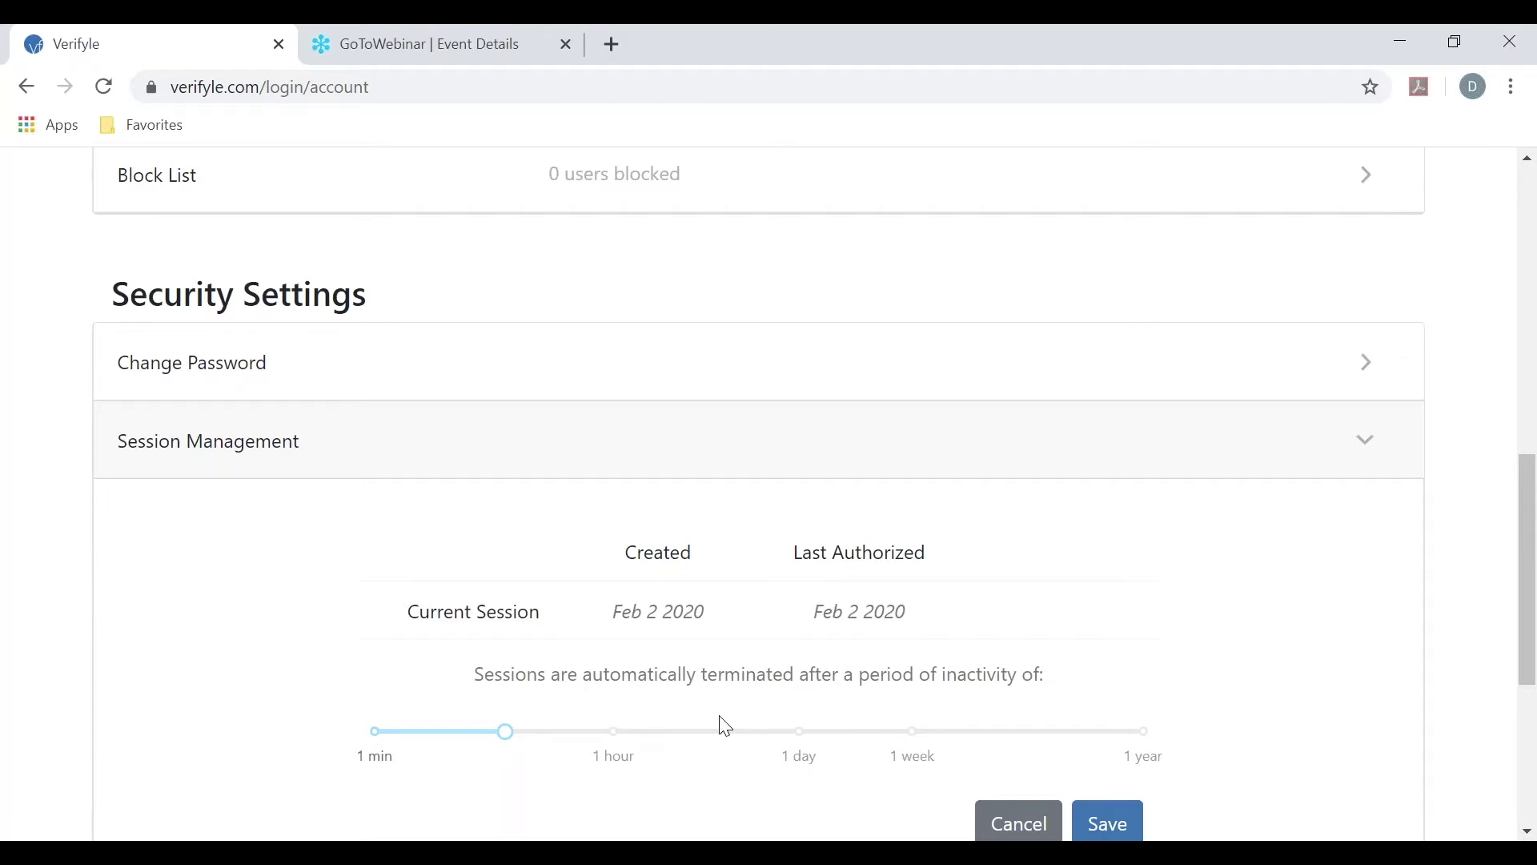
pyautogui.click(1366, 445)
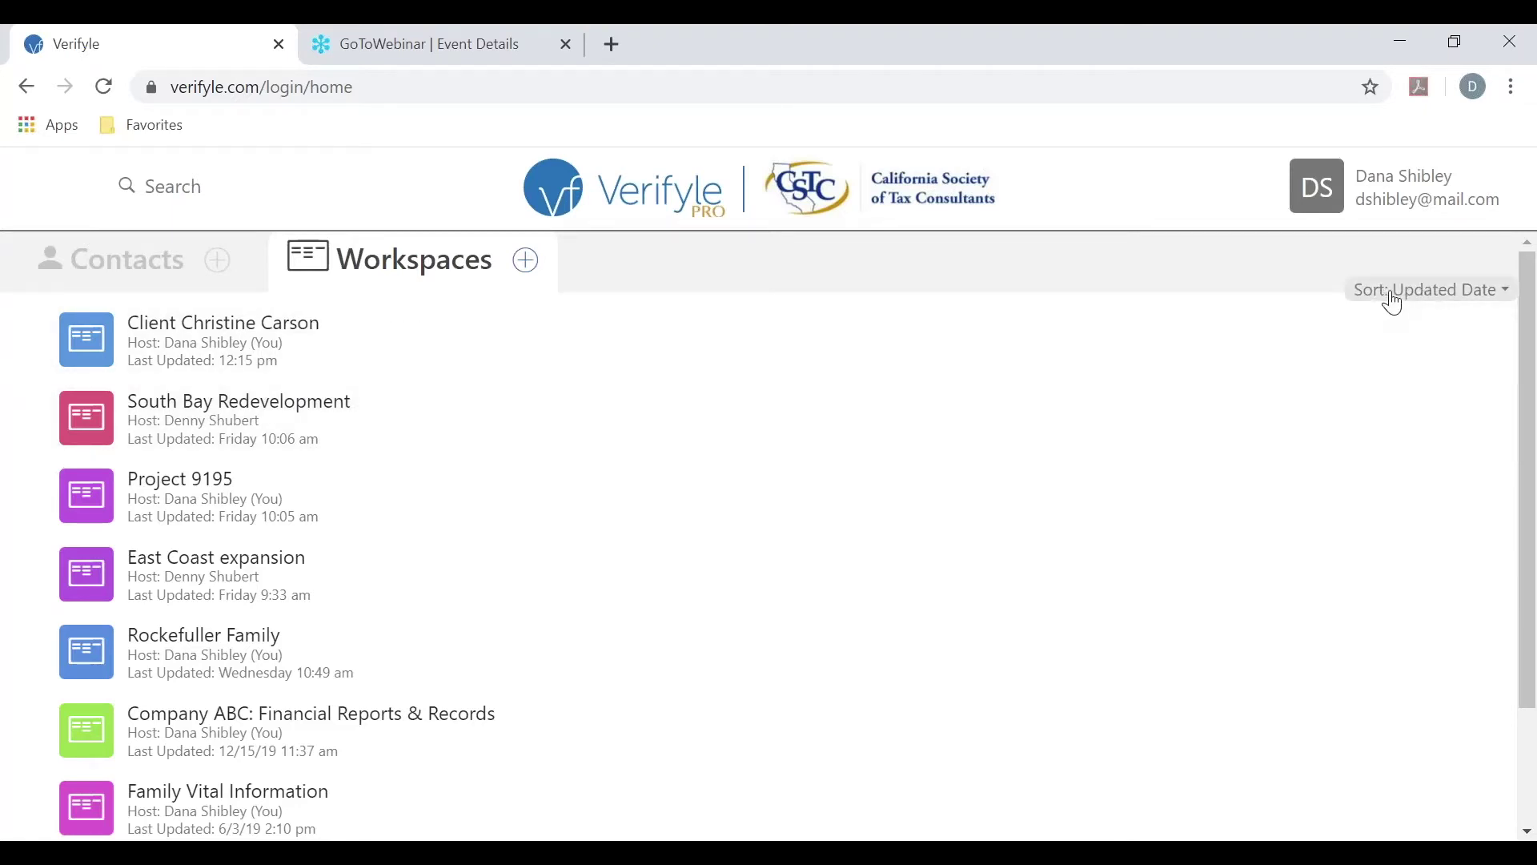
# Sort the workspaces by Workspace Name and switch the sorting back to Updated Date.
pyautogui.click(1390, 295)
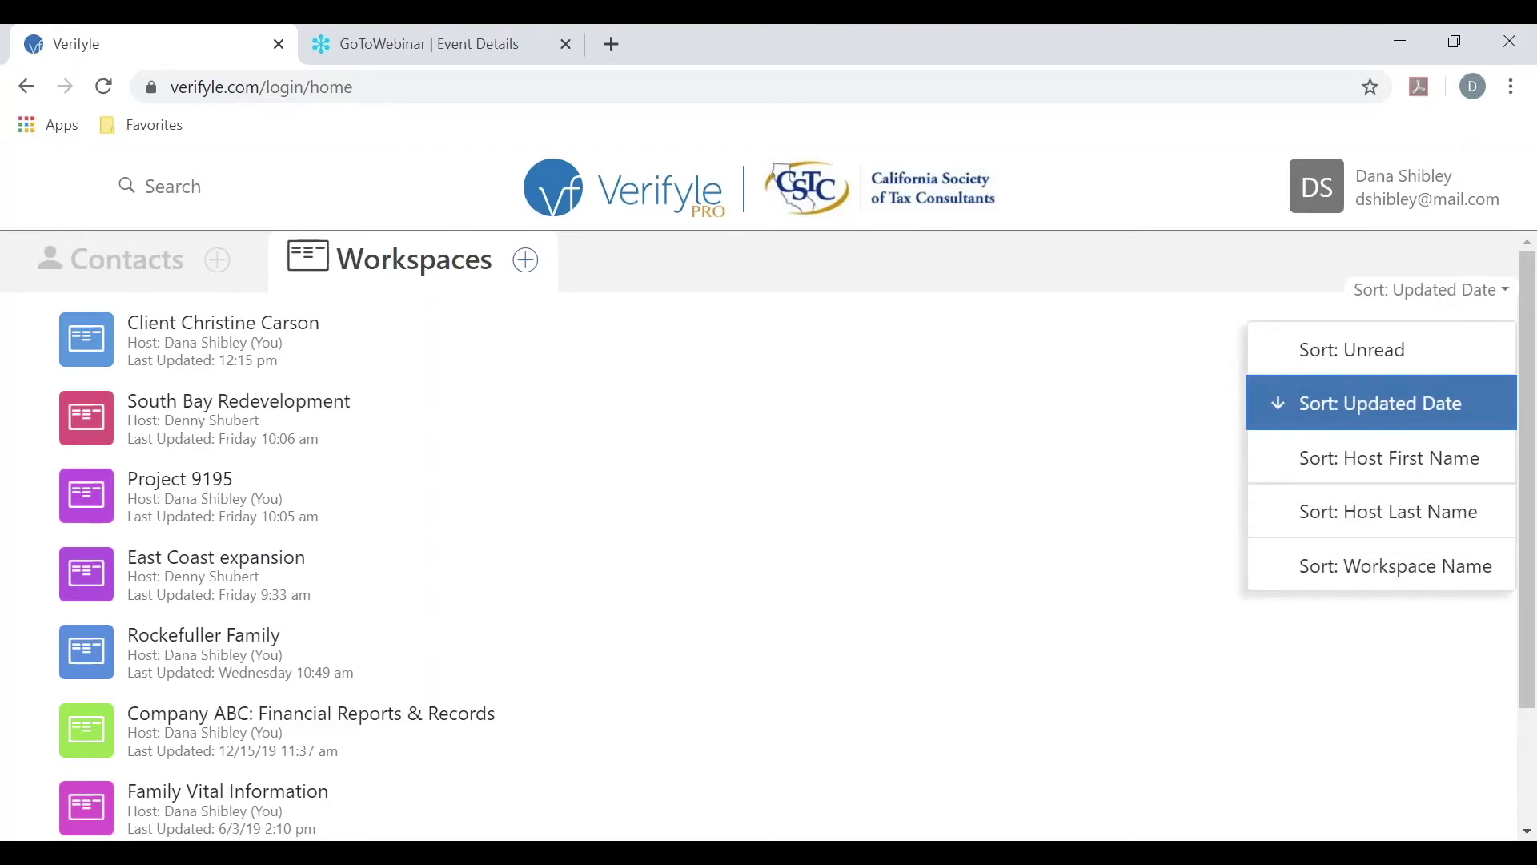
pyautogui.click(1408, 573)
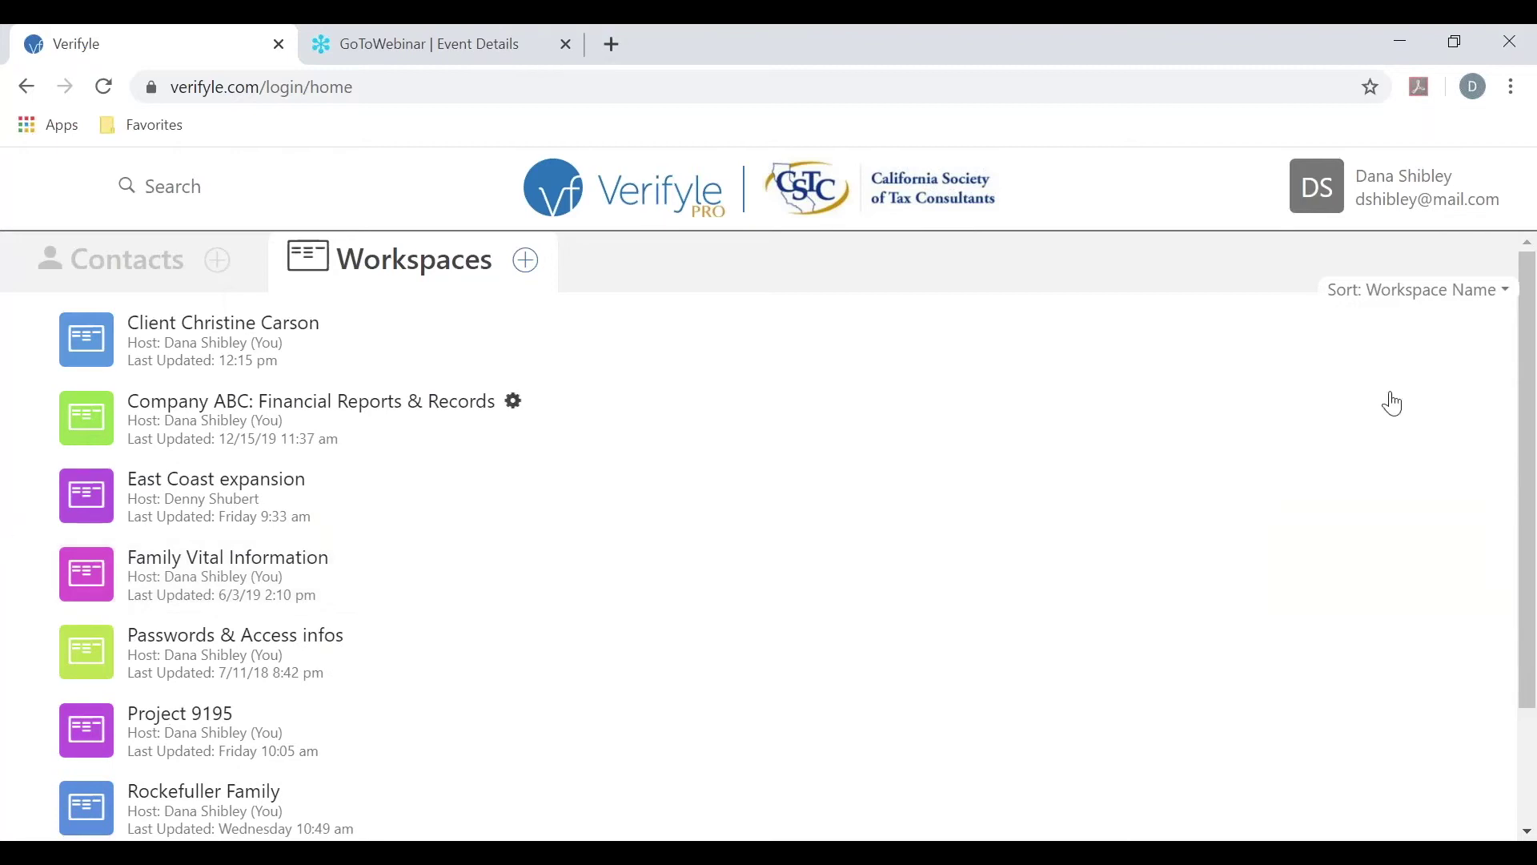
pyautogui.click(1388, 296)
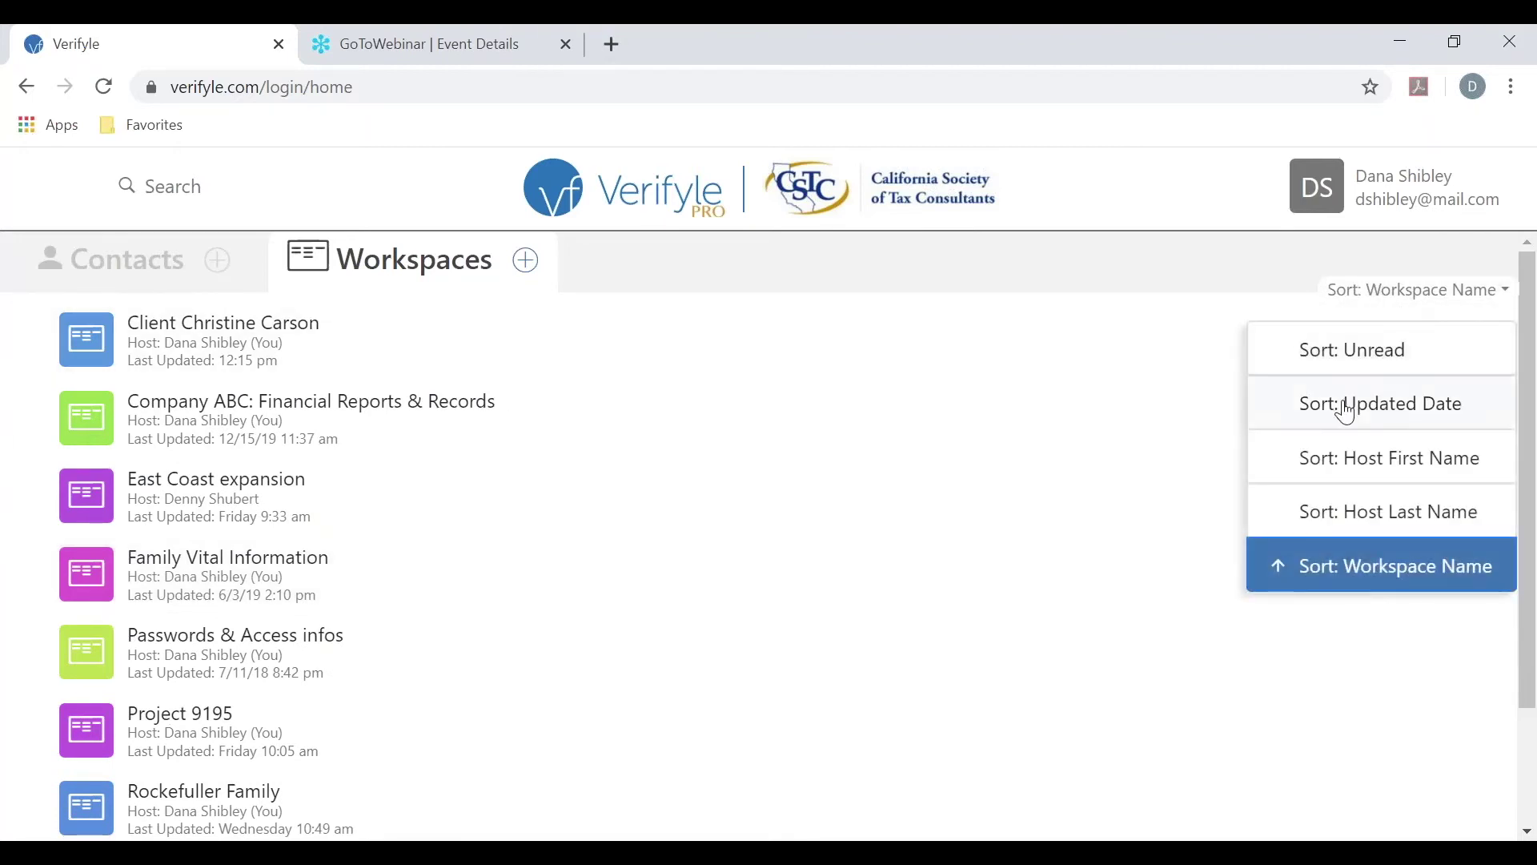
pyautogui.click(1345, 410)
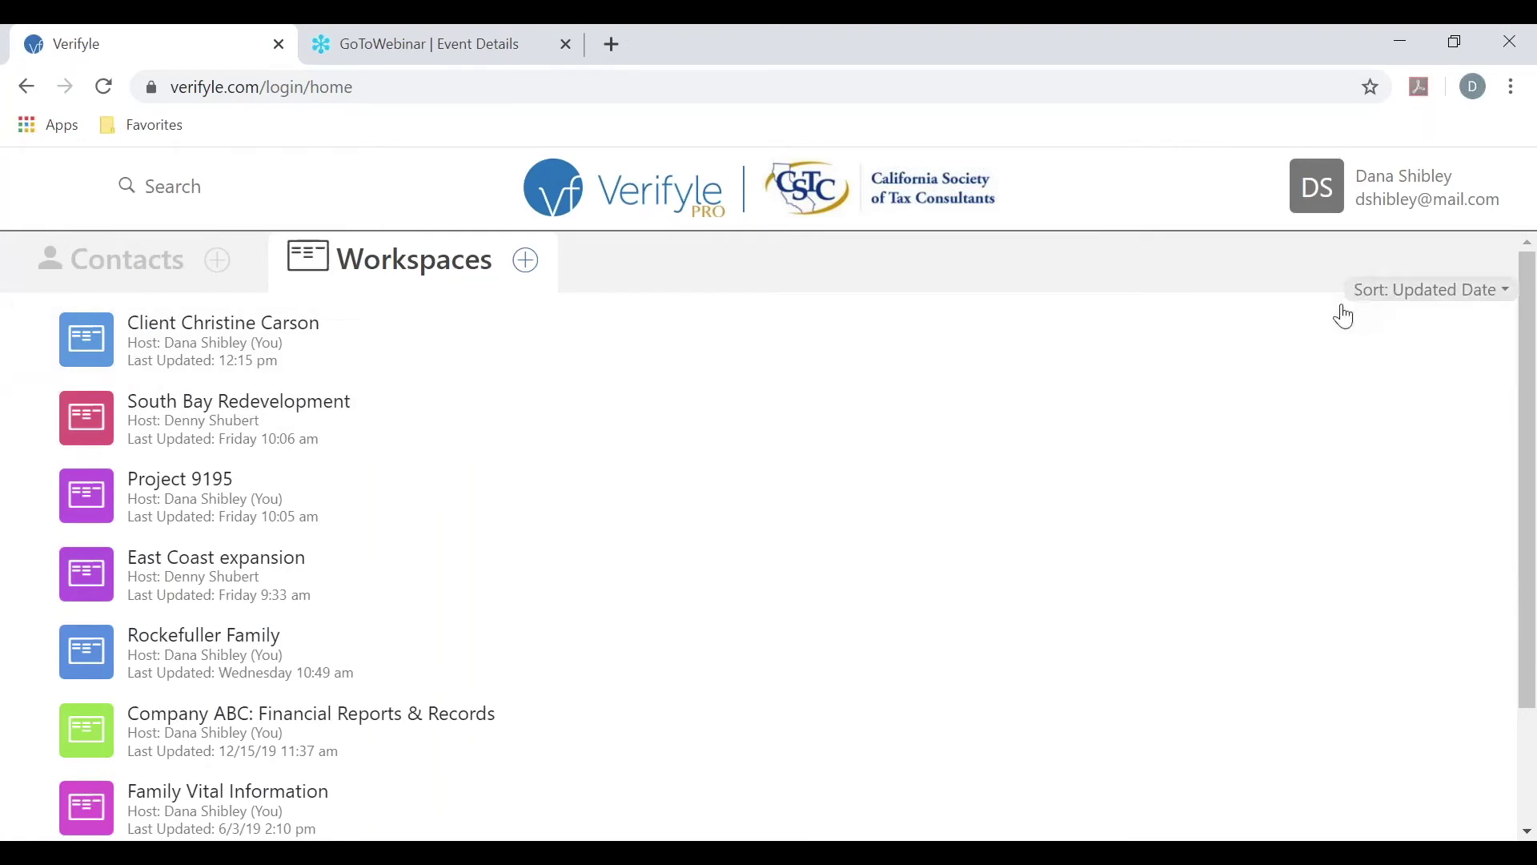
# Try sorting the contacts by First Name and by Last Name, and switch the sorting back to Updated Date.
pyautogui.click(133, 264)
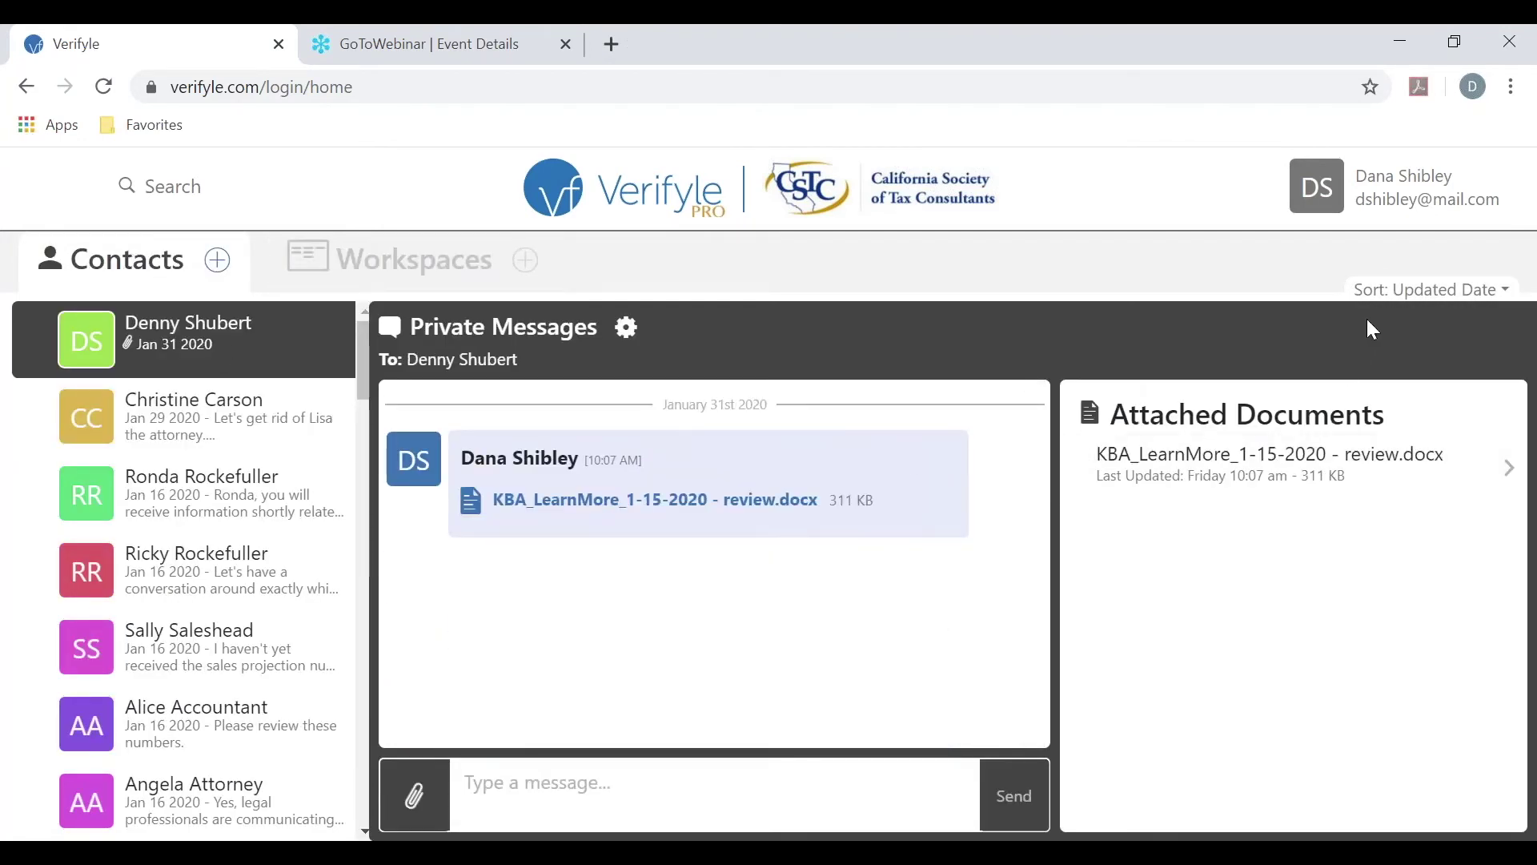
pyautogui.click(1389, 303)
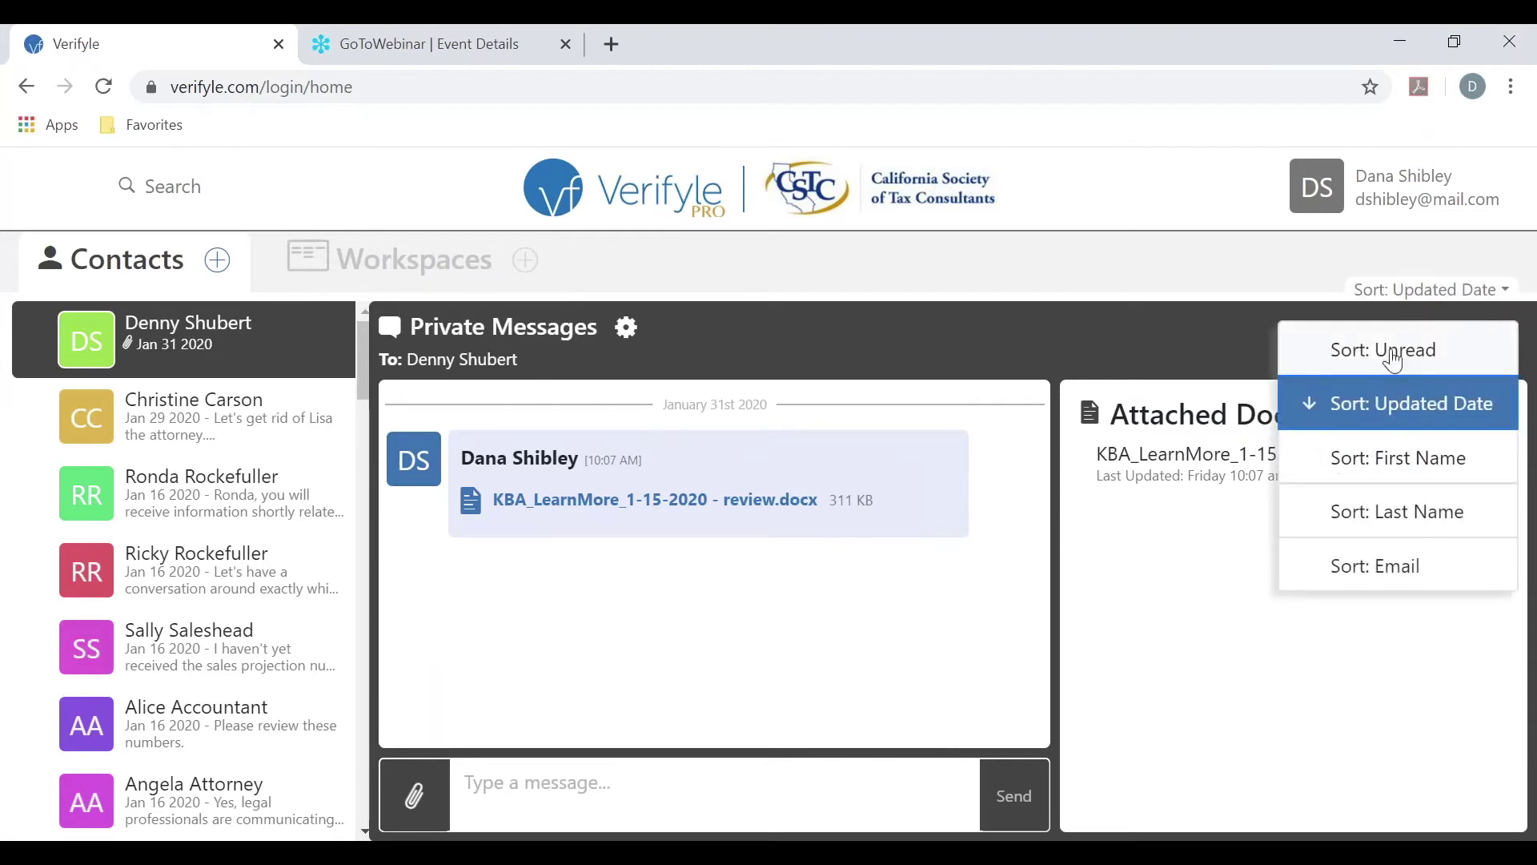
pyautogui.click(1383, 463)
pyautogui.click(1441, 290)
pyautogui.click(1409, 512)
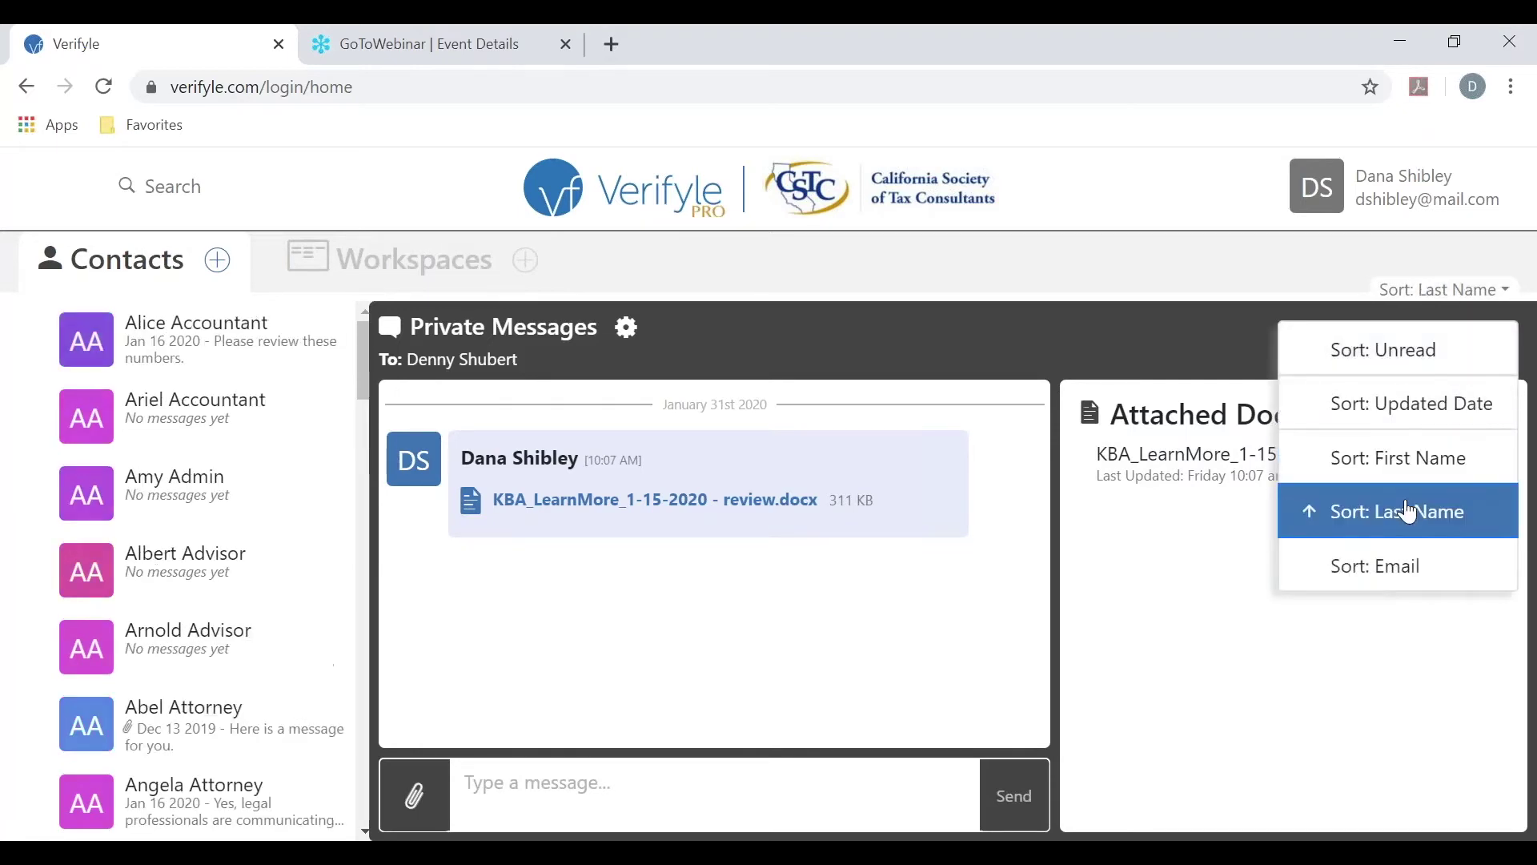
pyautogui.click(1410, 296)
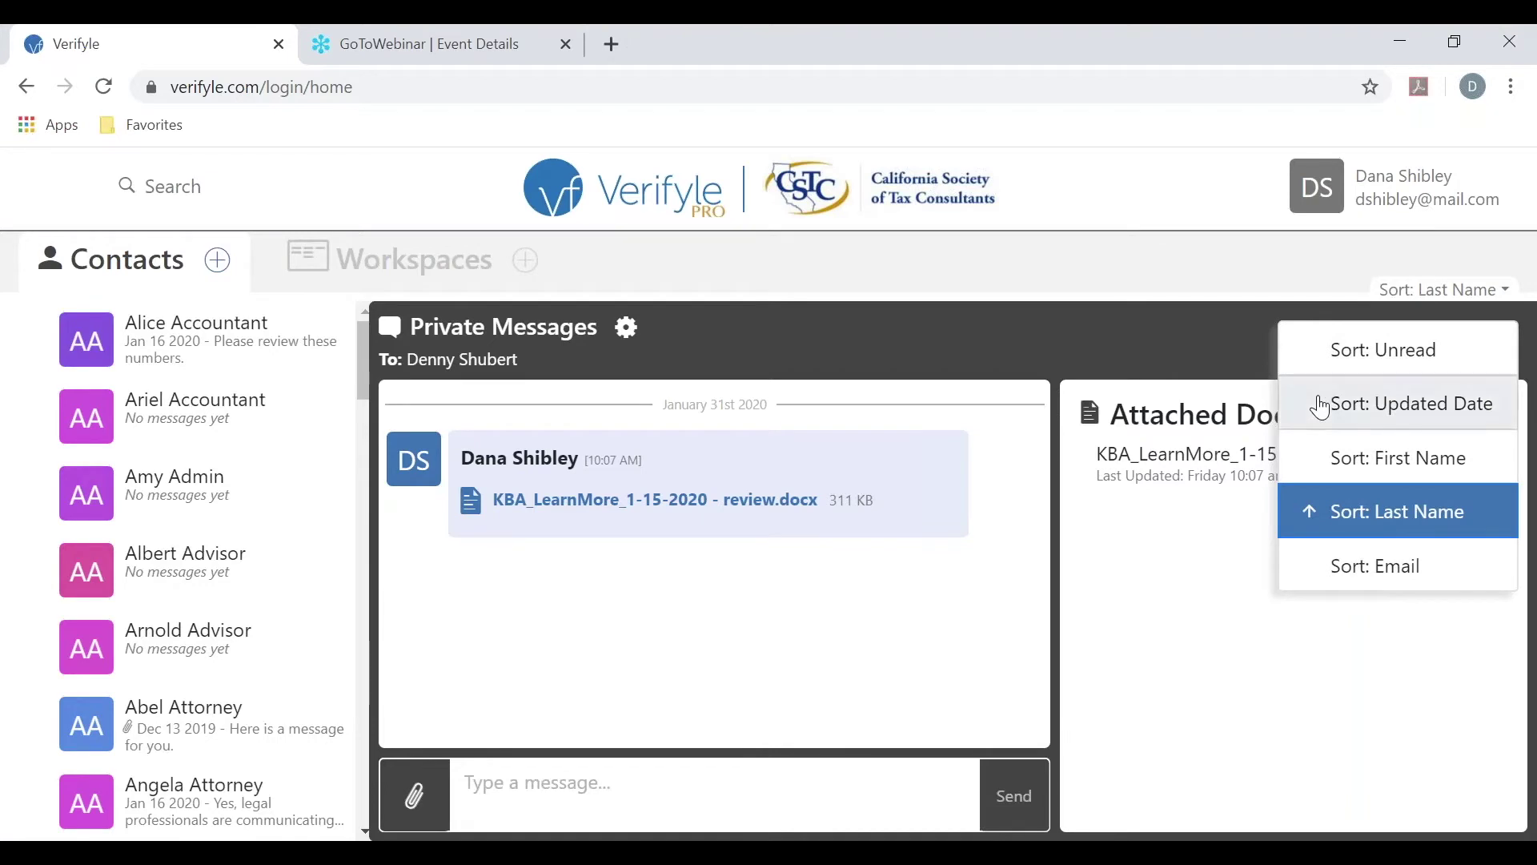
pyautogui.click(1322, 407)
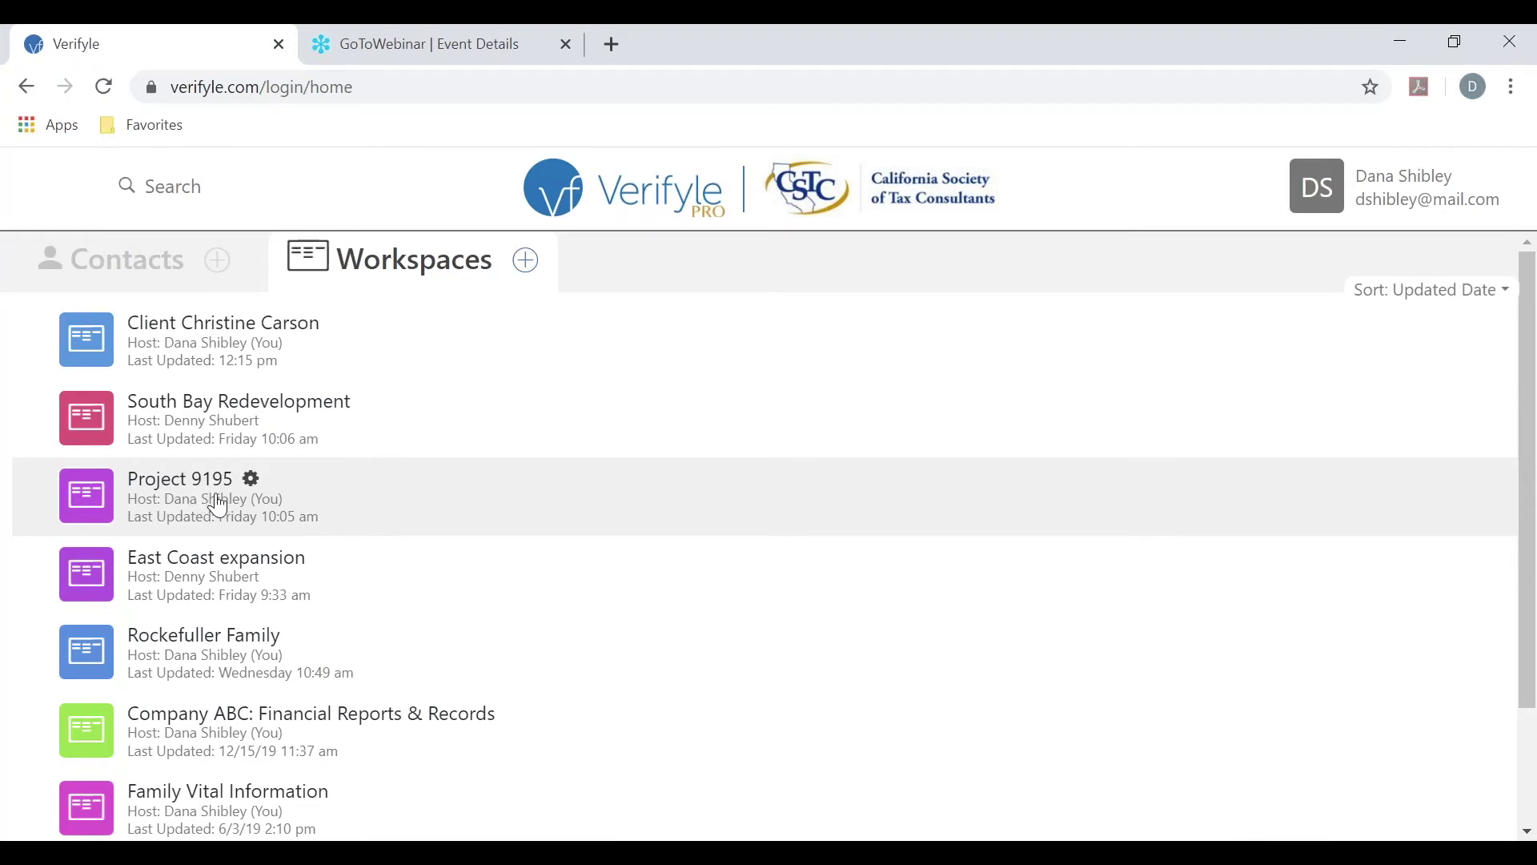
# Archive the Project 9195 workspace, and expand the Archive list to check its entries before collapsing it again.
pyautogui.click(251, 484)
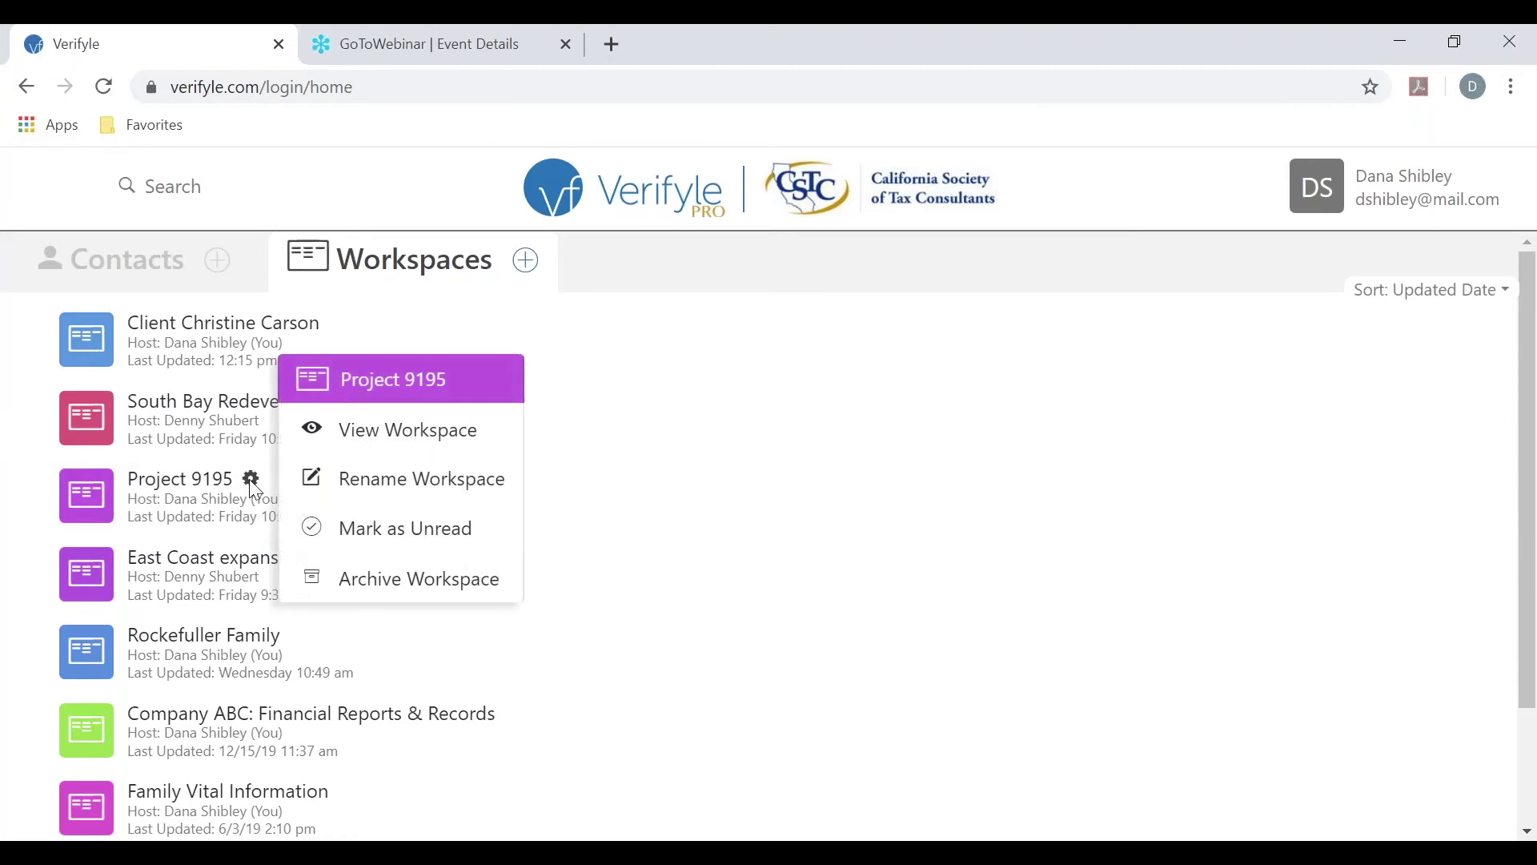
pyautogui.click(371, 577)
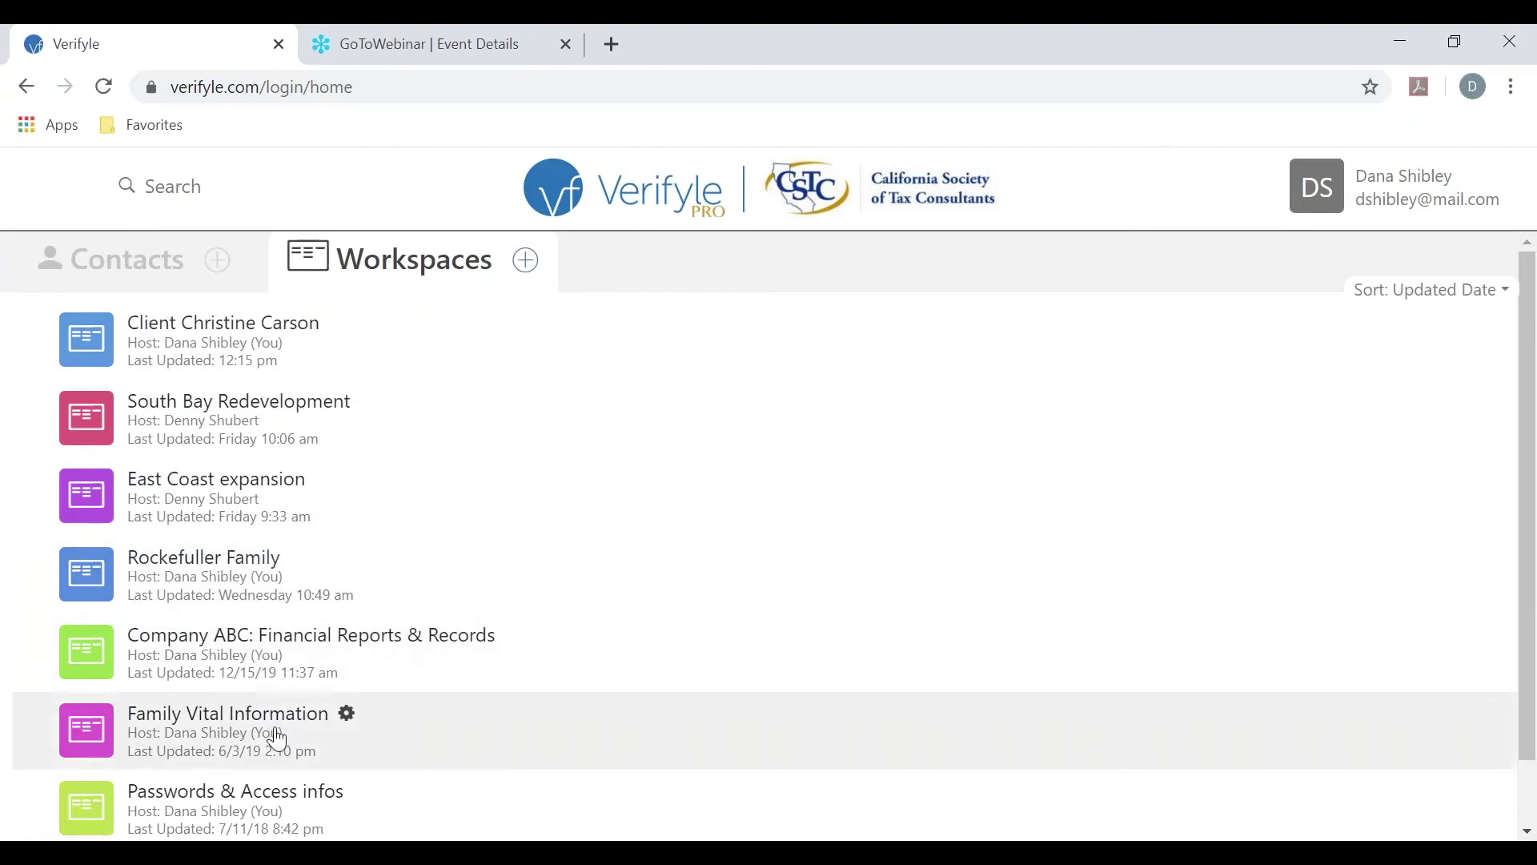
pyautogui.scroll(-2, 761, 729)
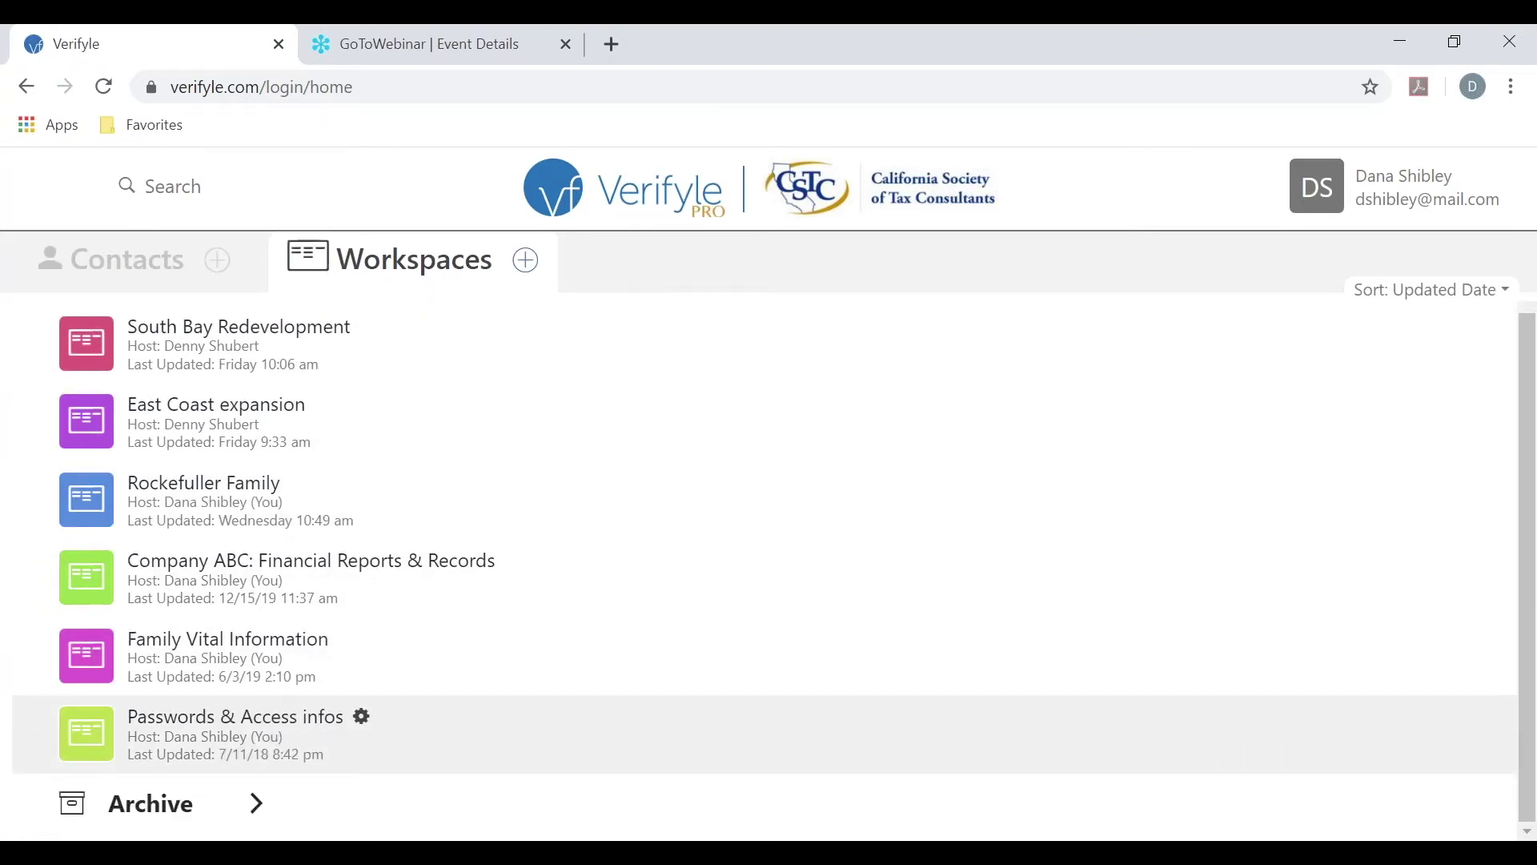
pyautogui.click(189, 803)
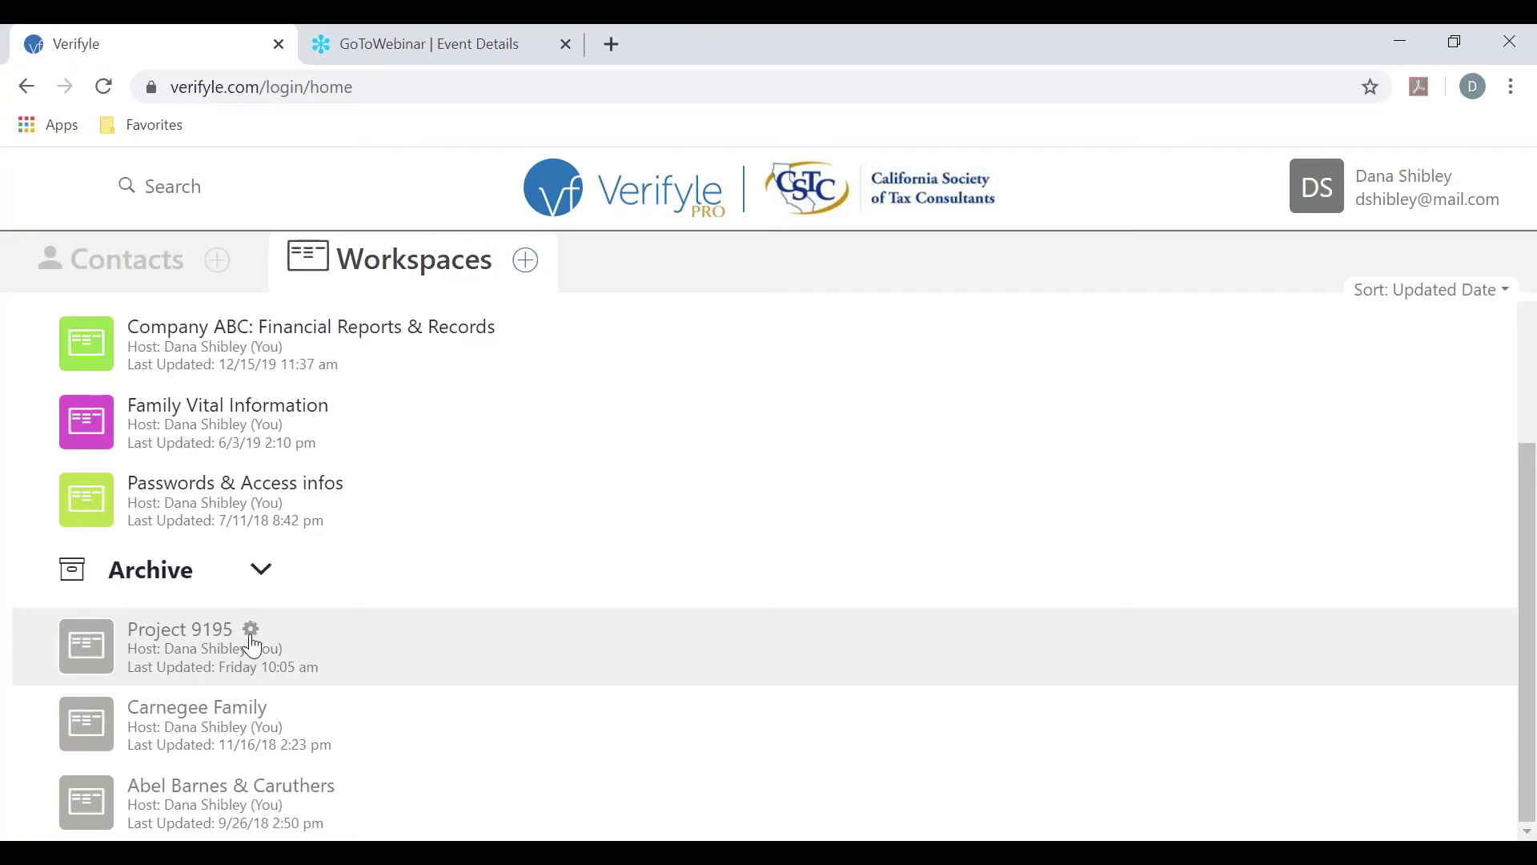
pyautogui.click(261, 571)
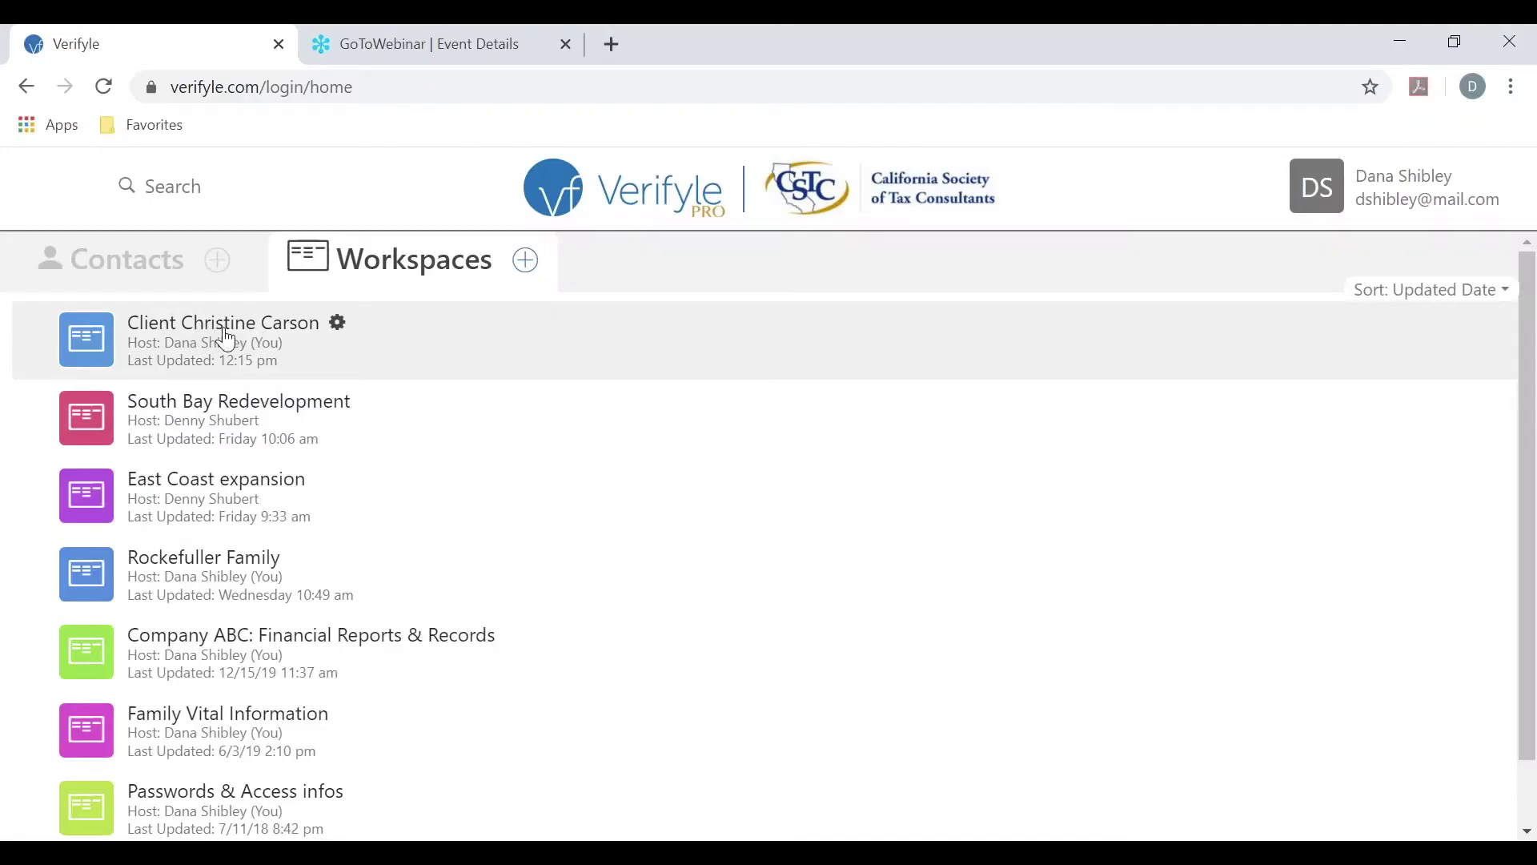
# Create a thread named Reference Materials in the most recently updated client workspace.
pyautogui.click(219, 339)
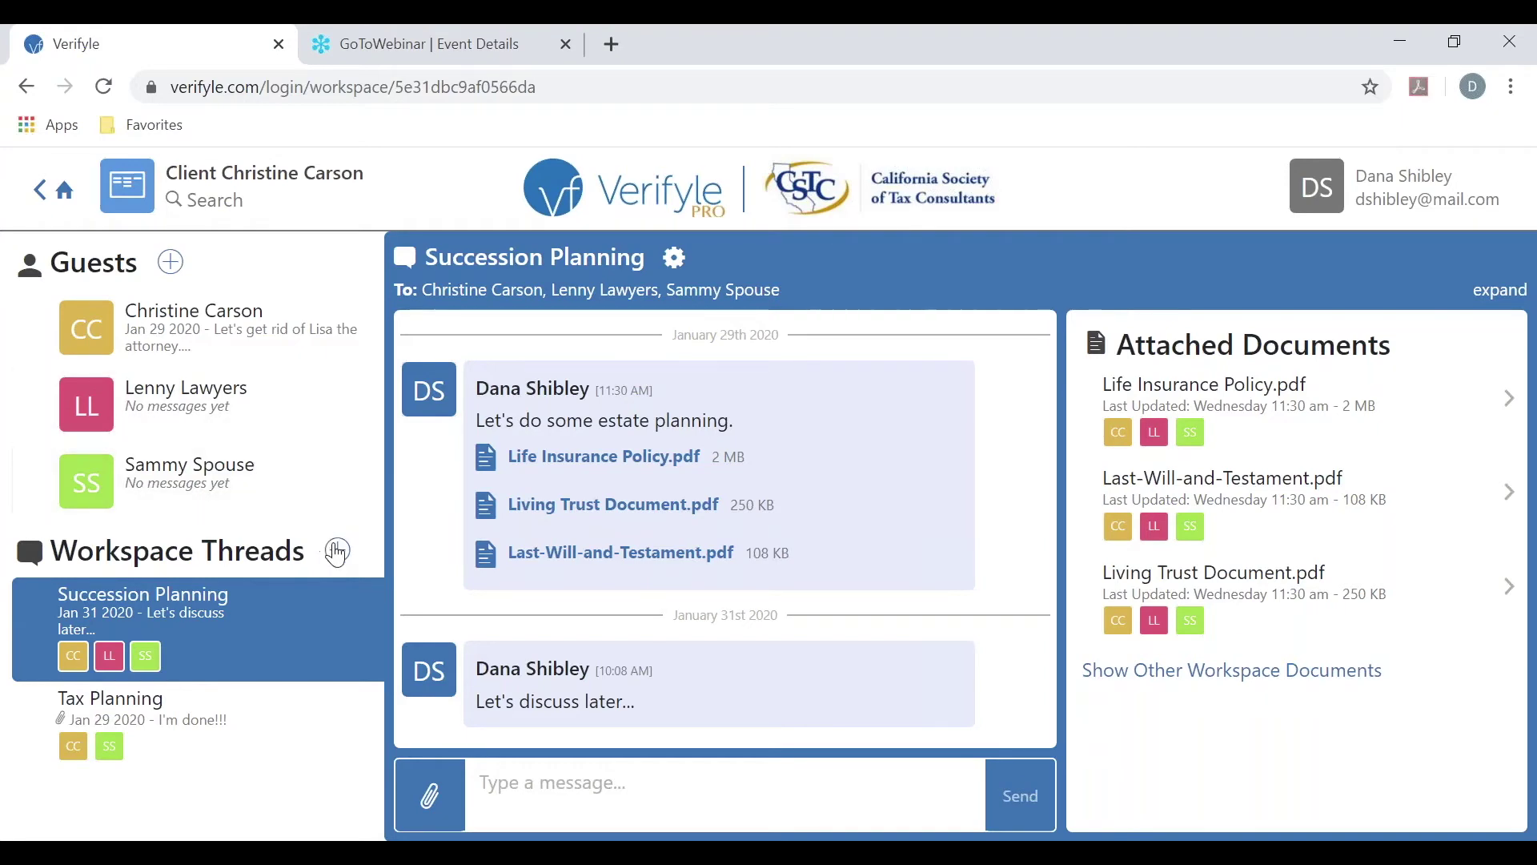
pyautogui.click(337, 552)
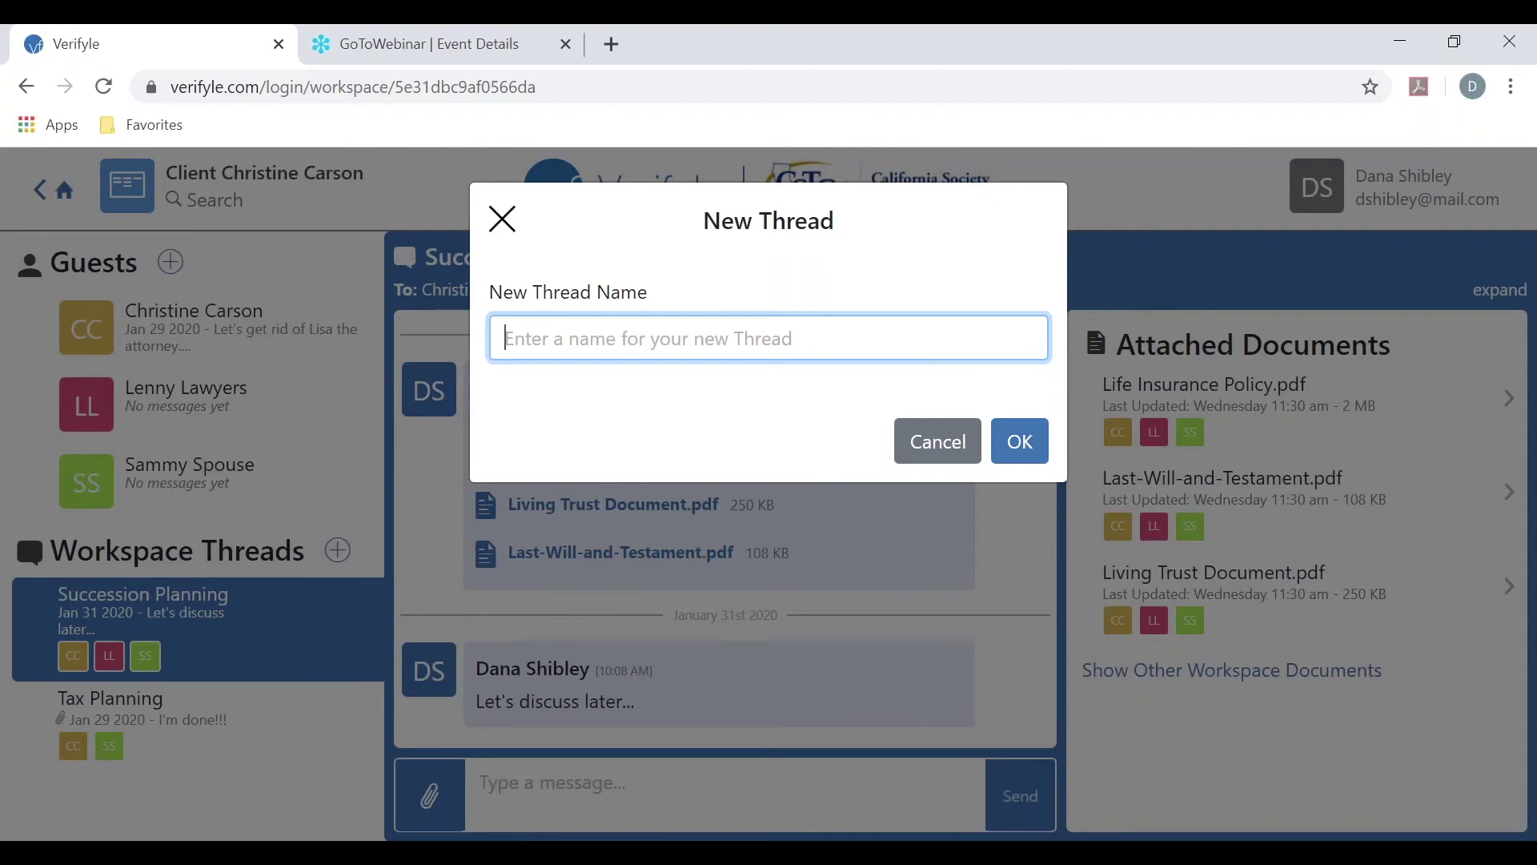
pyautogui.write('Re')
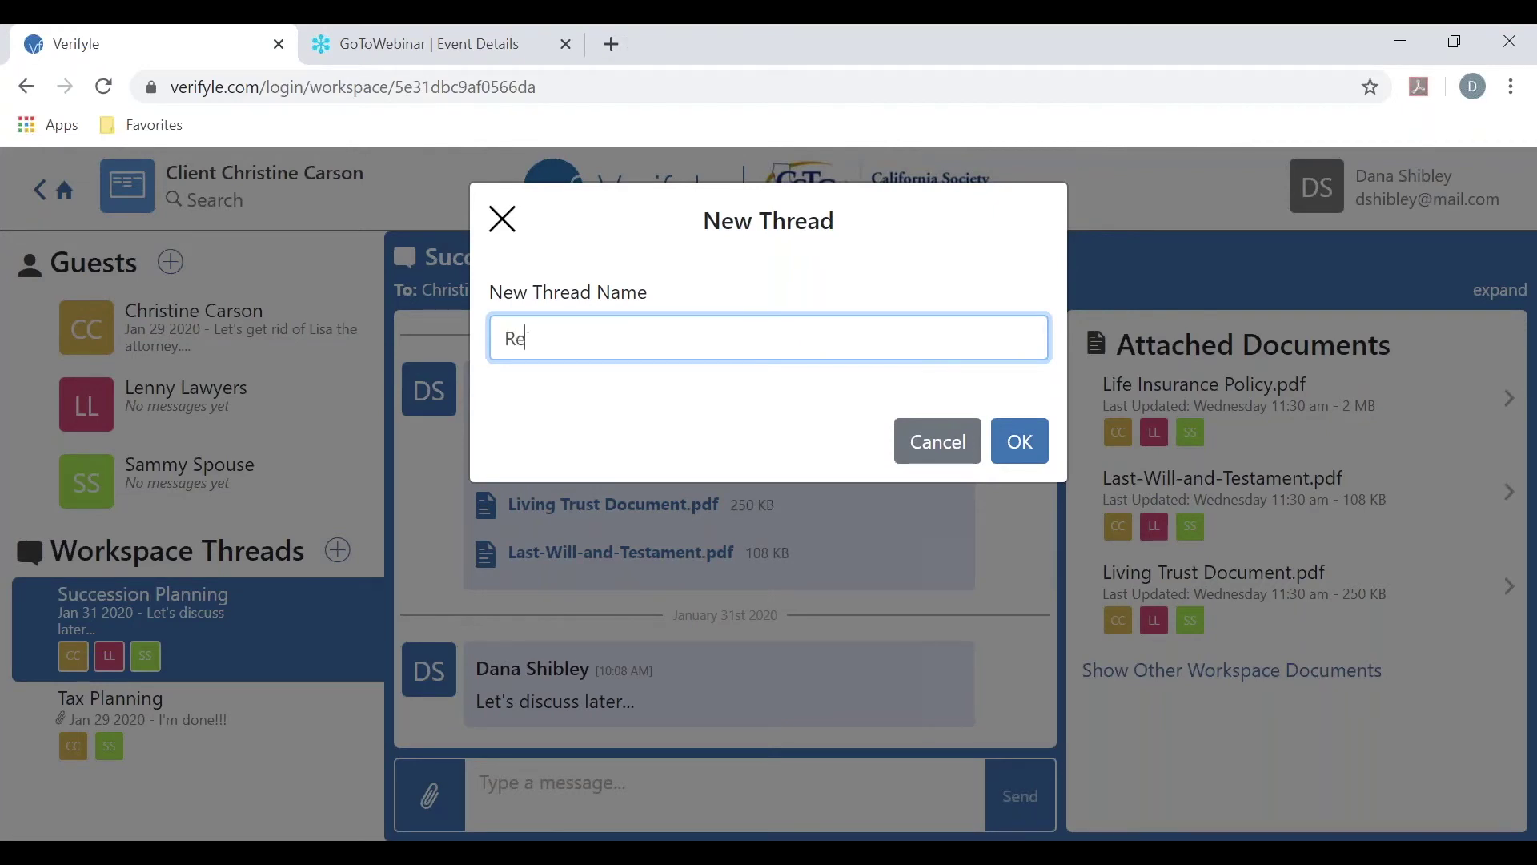
pyautogui.write('ference Materials')
pyautogui.click(1020, 441)
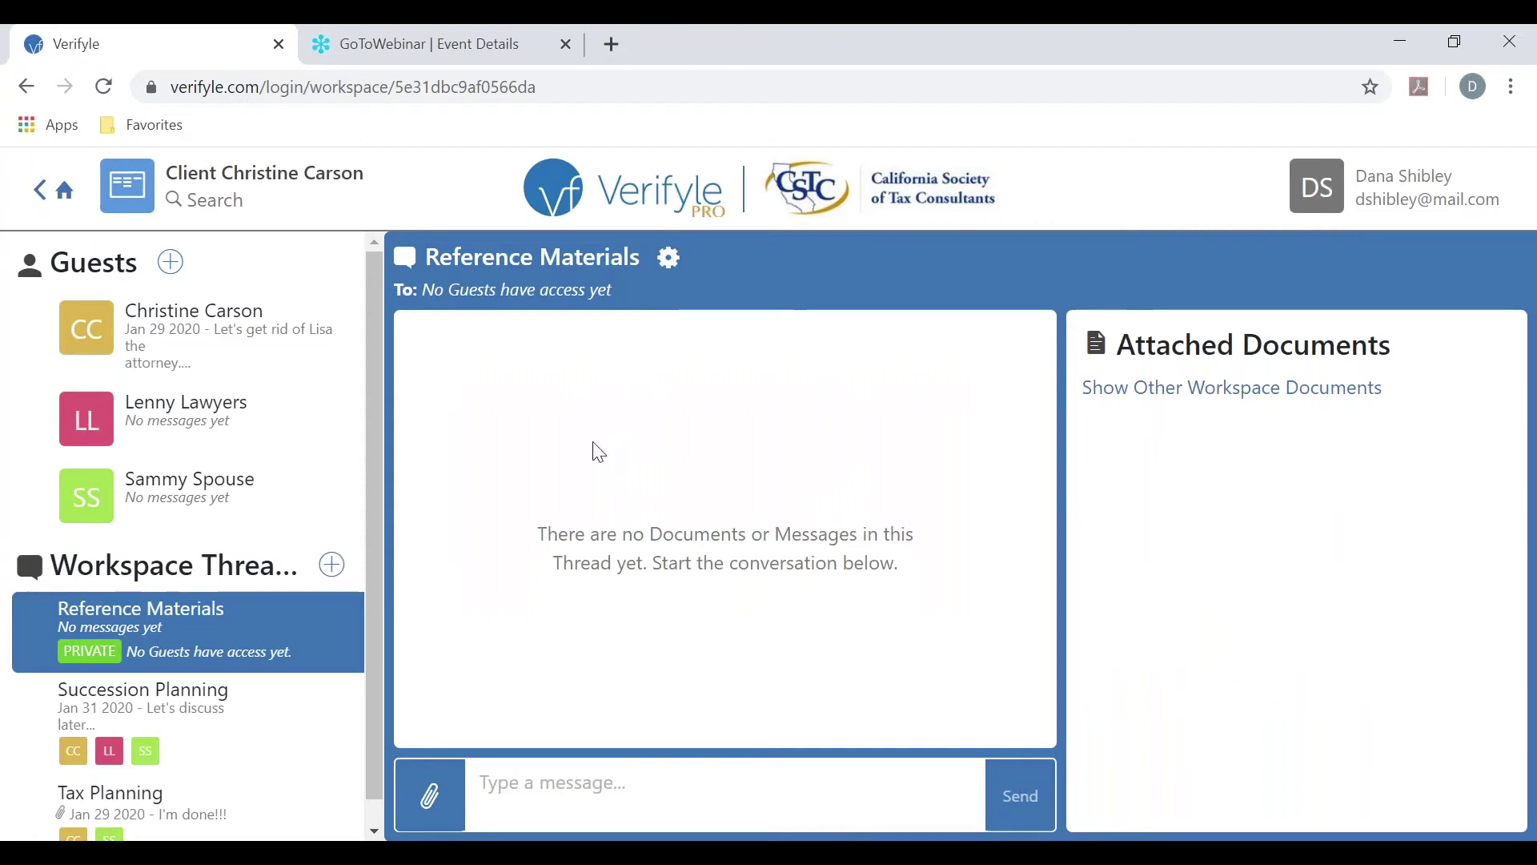
# Attach Asset Allocation.xlsx and Asset list.xlsx from Sample docs to the Reference Materials thread and send them.
pyautogui.click(429, 793)
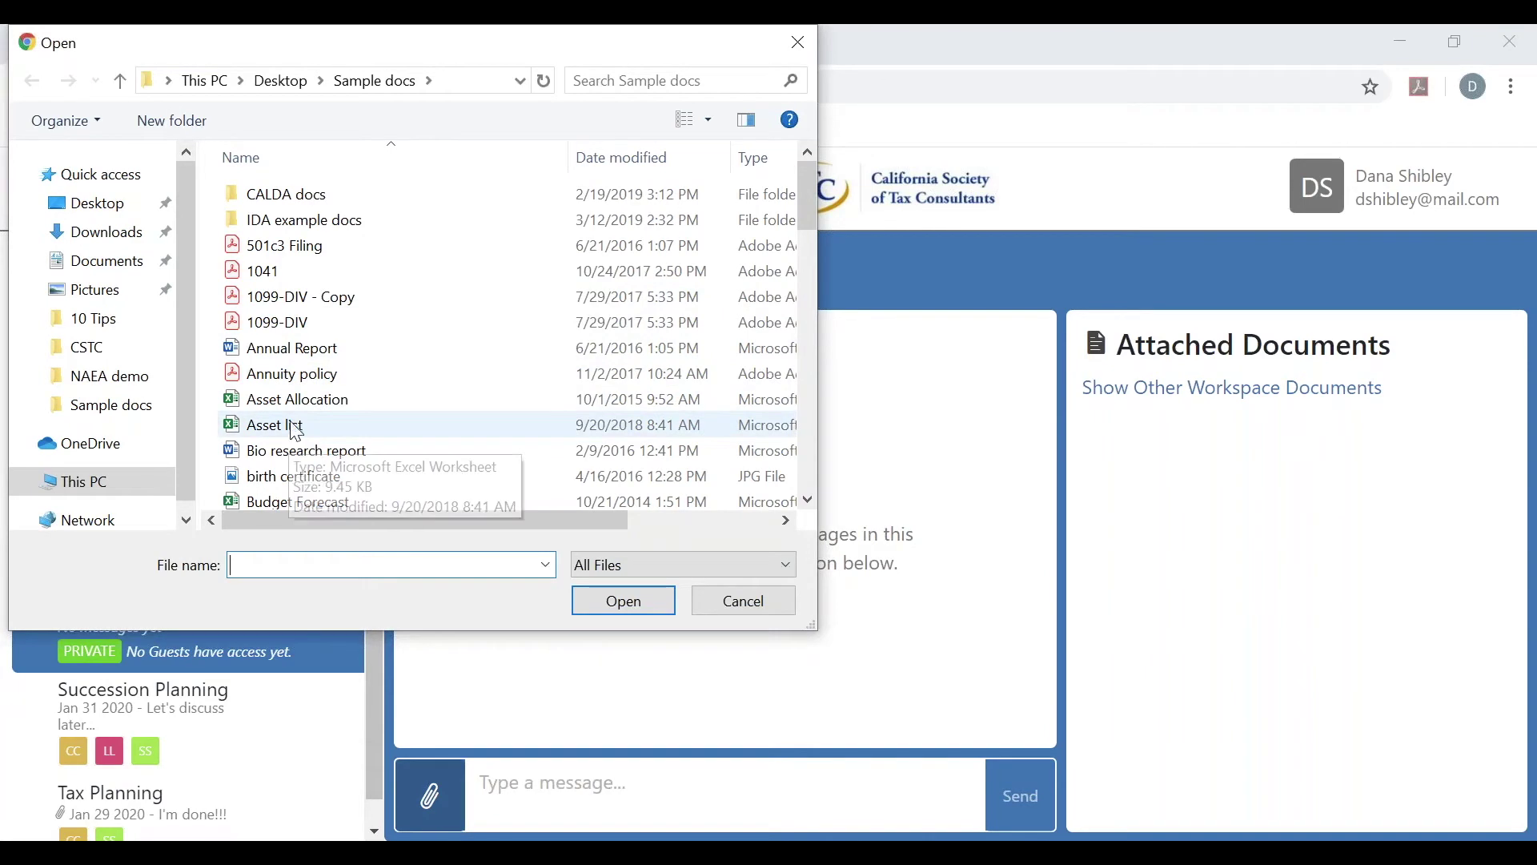
pyautogui.click(301, 408)
pyautogui.keyDown('ctrl'); pyautogui.click(302, 417); pyautogui.keyUp('ctrl')
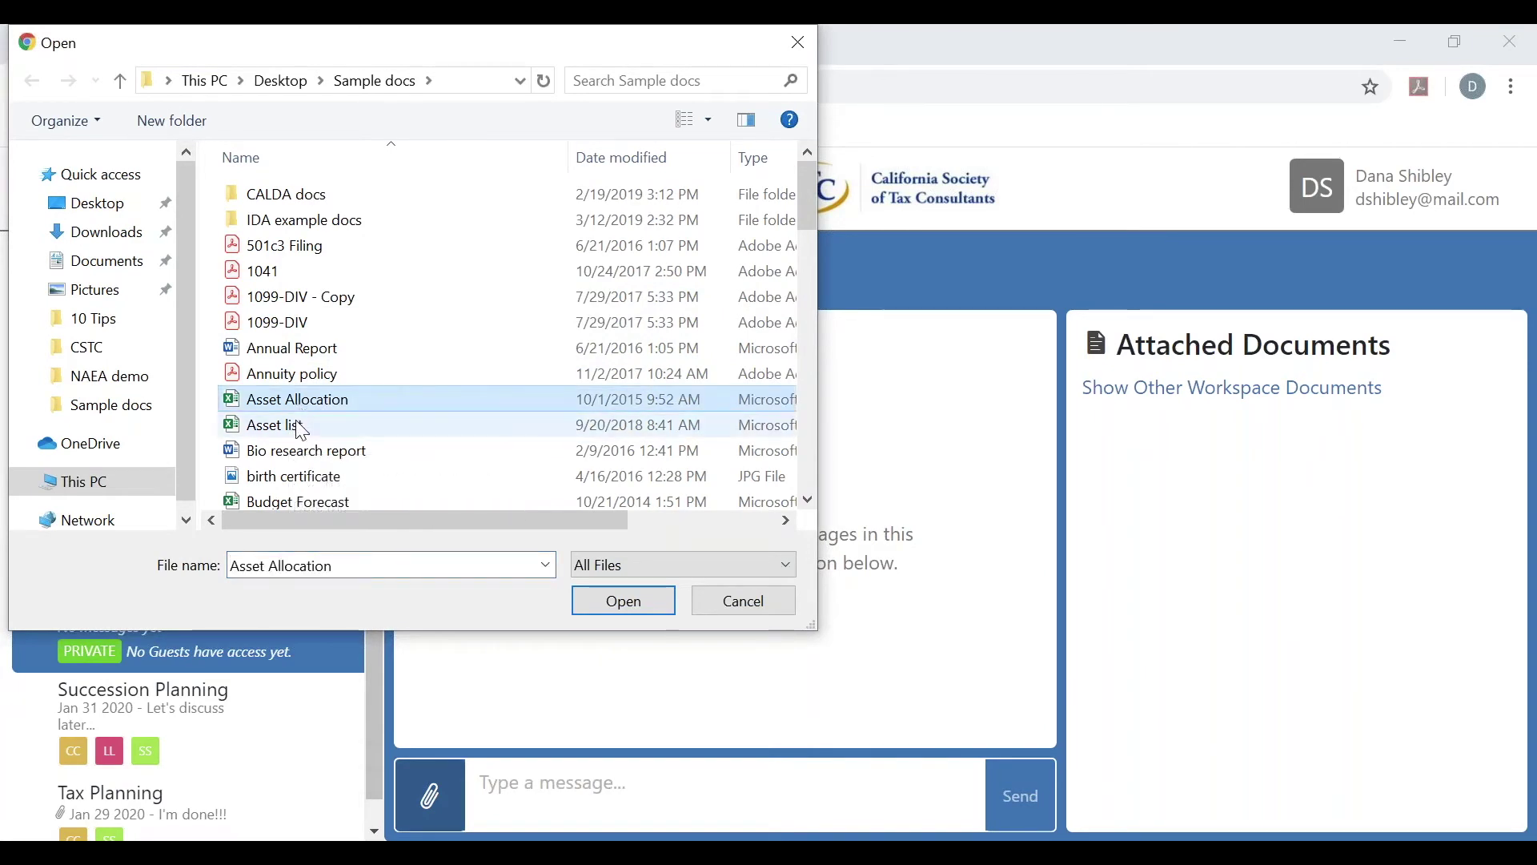
pyautogui.moveTo(402, 407); pyautogui.dragTo(954, 681)
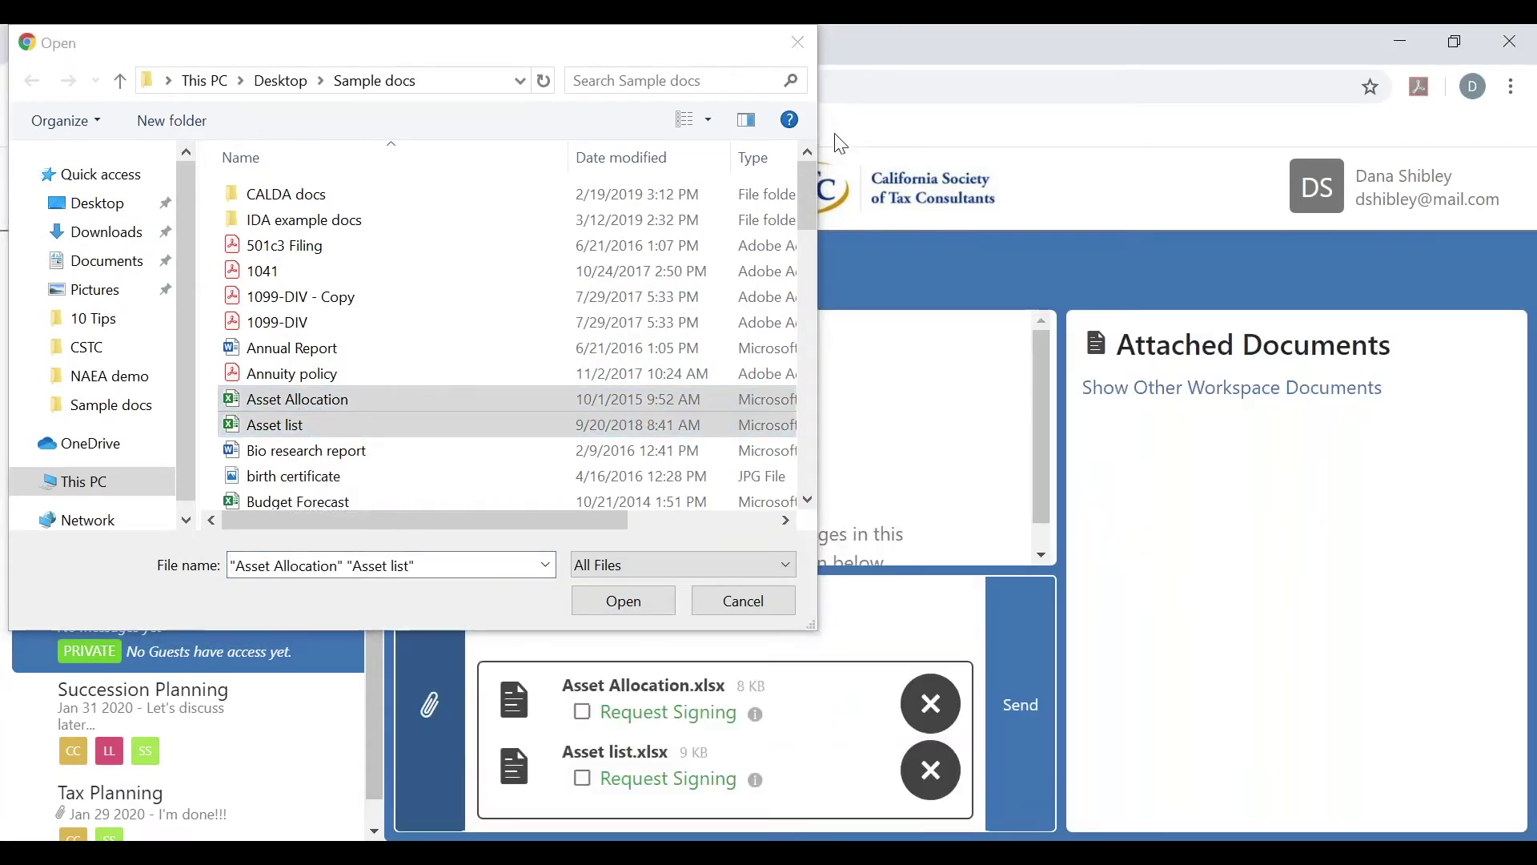
pyautogui.click(798, 41)
pyautogui.click(1033, 711)
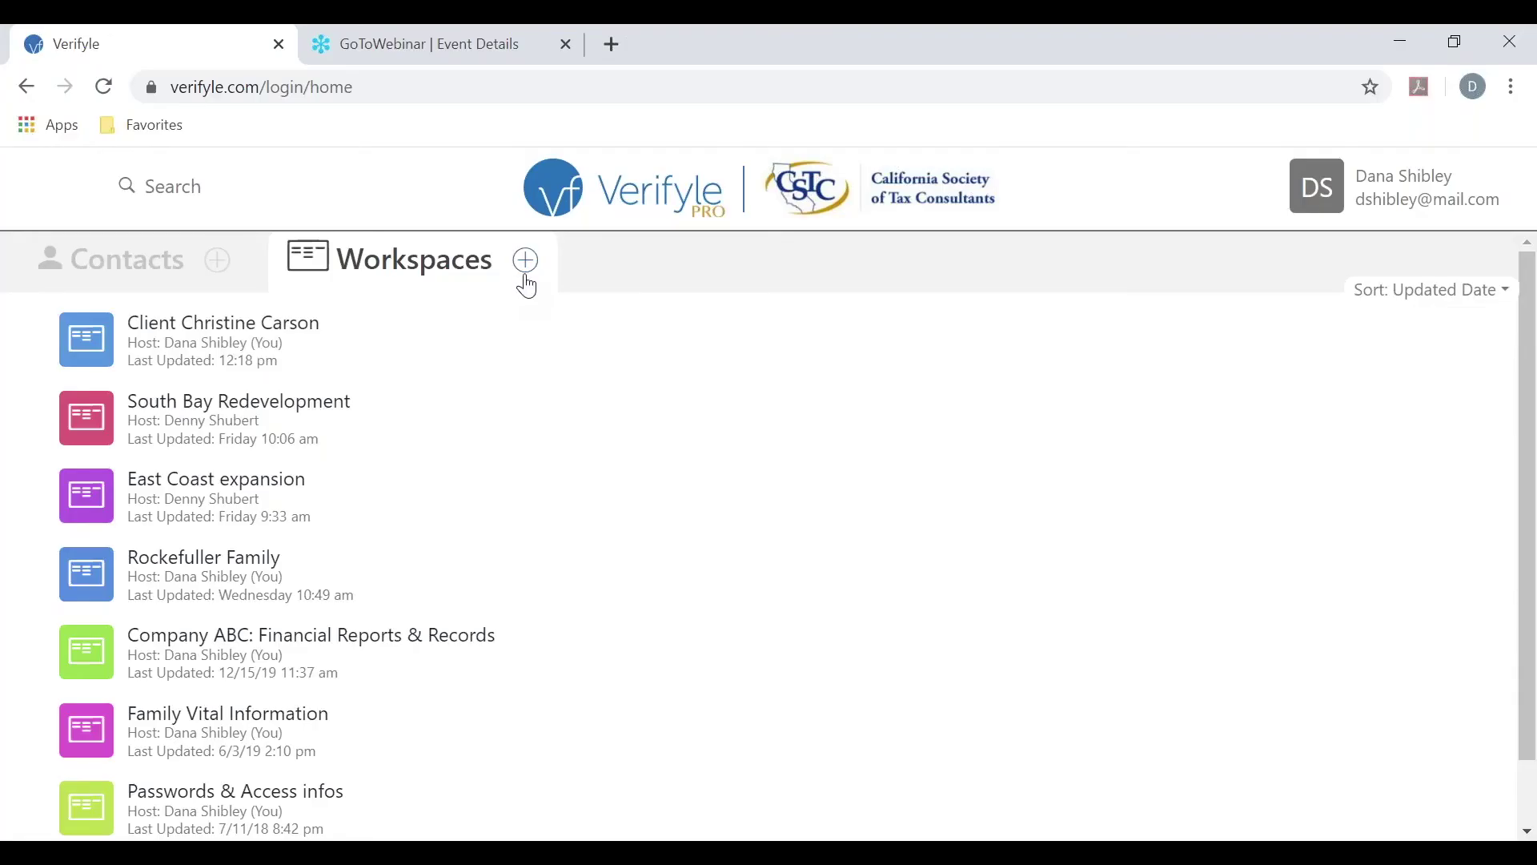
# Create a workspace named Family Health Records and open it.
pyautogui.click(526, 263)
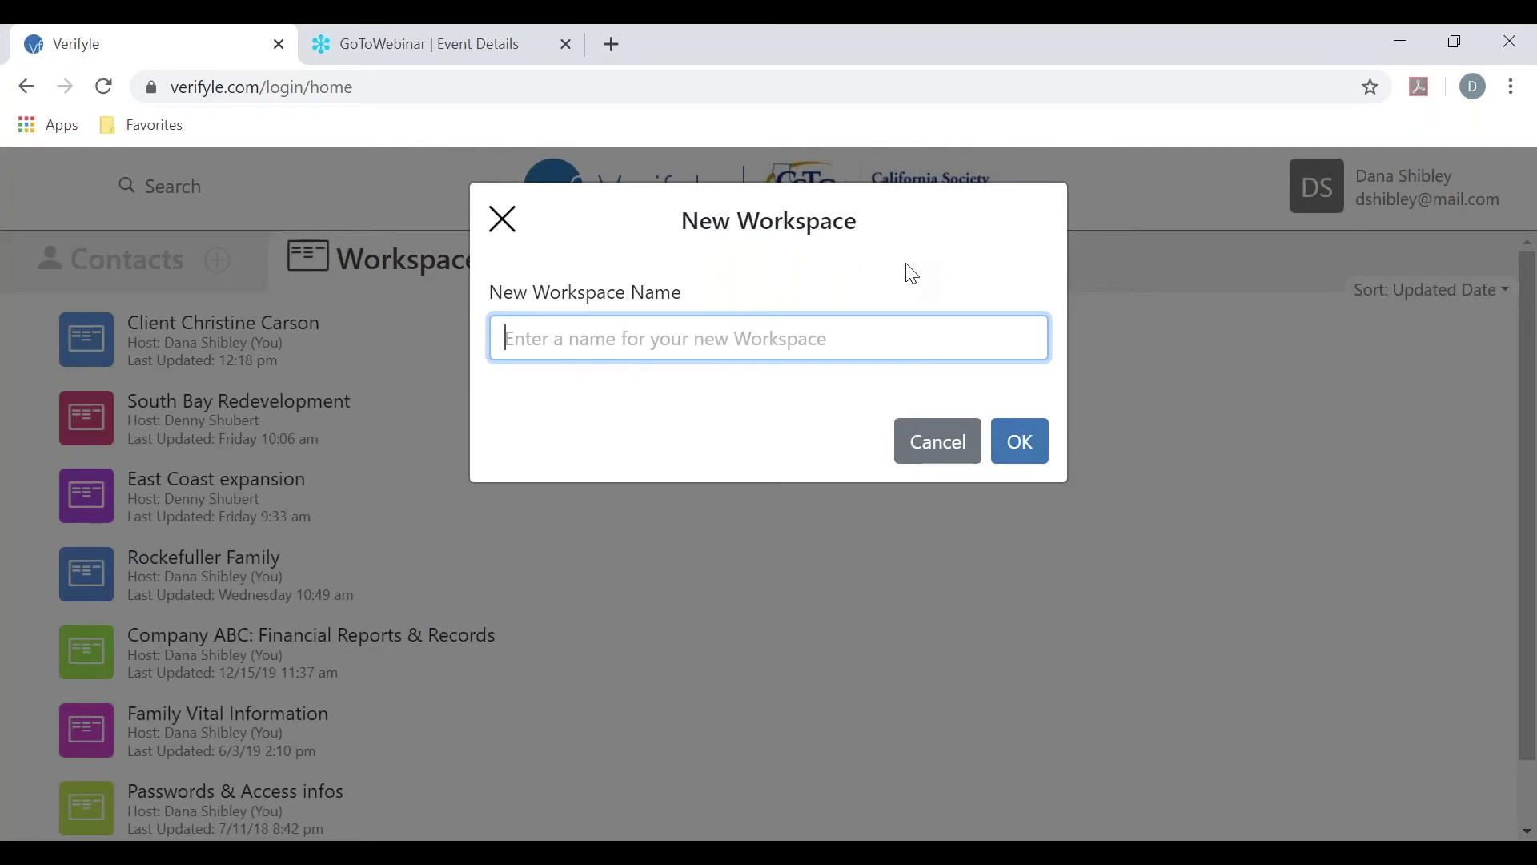
pyautogui.write('Fami')
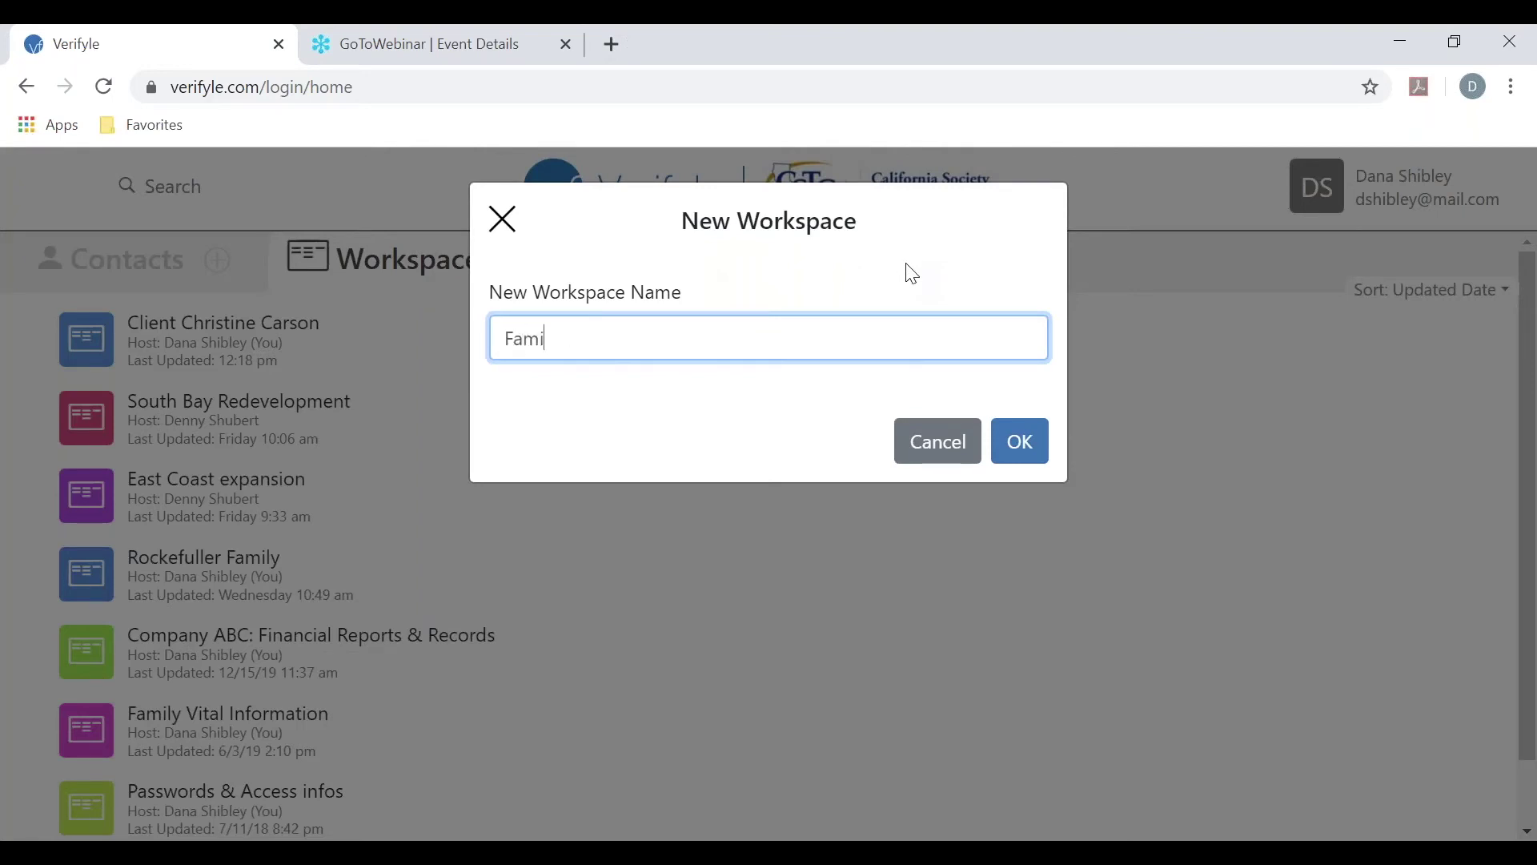
pyautogui.write('ly Health Records')
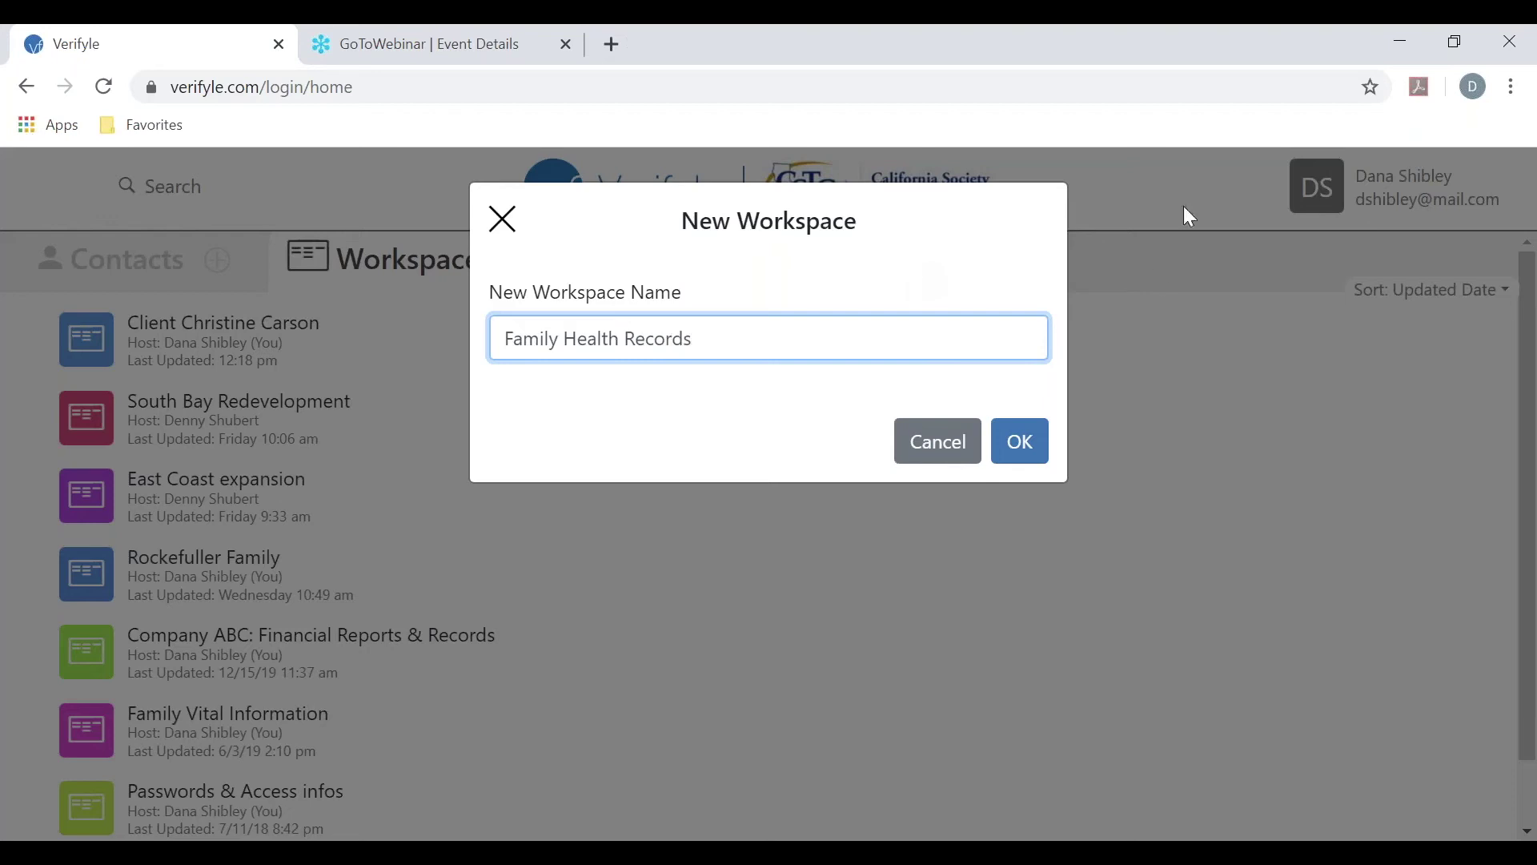
pyautogui.click(1019, 442)
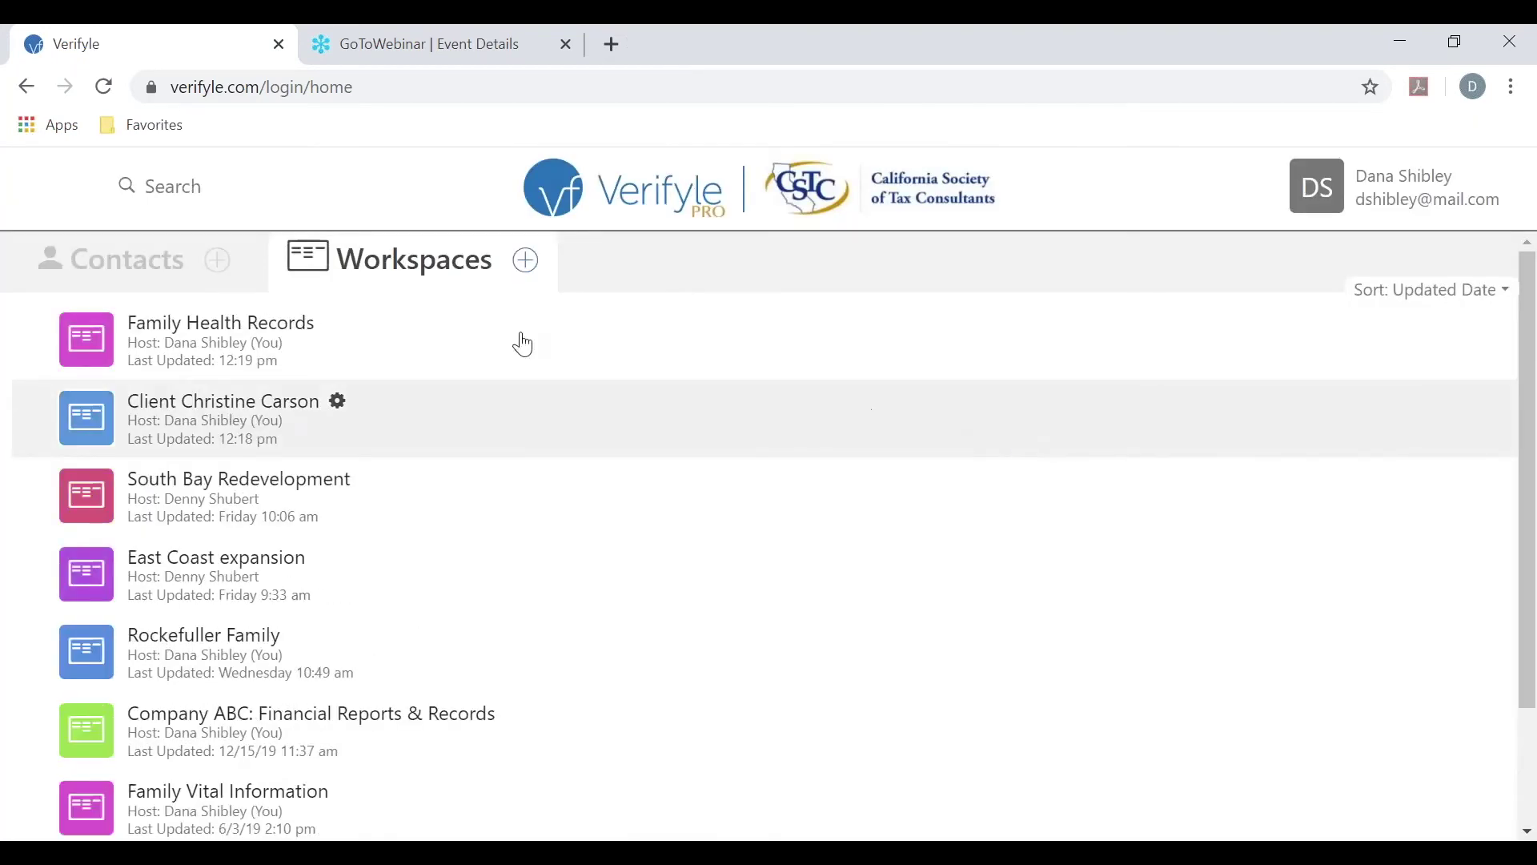
pyautogui.click(216, 341)
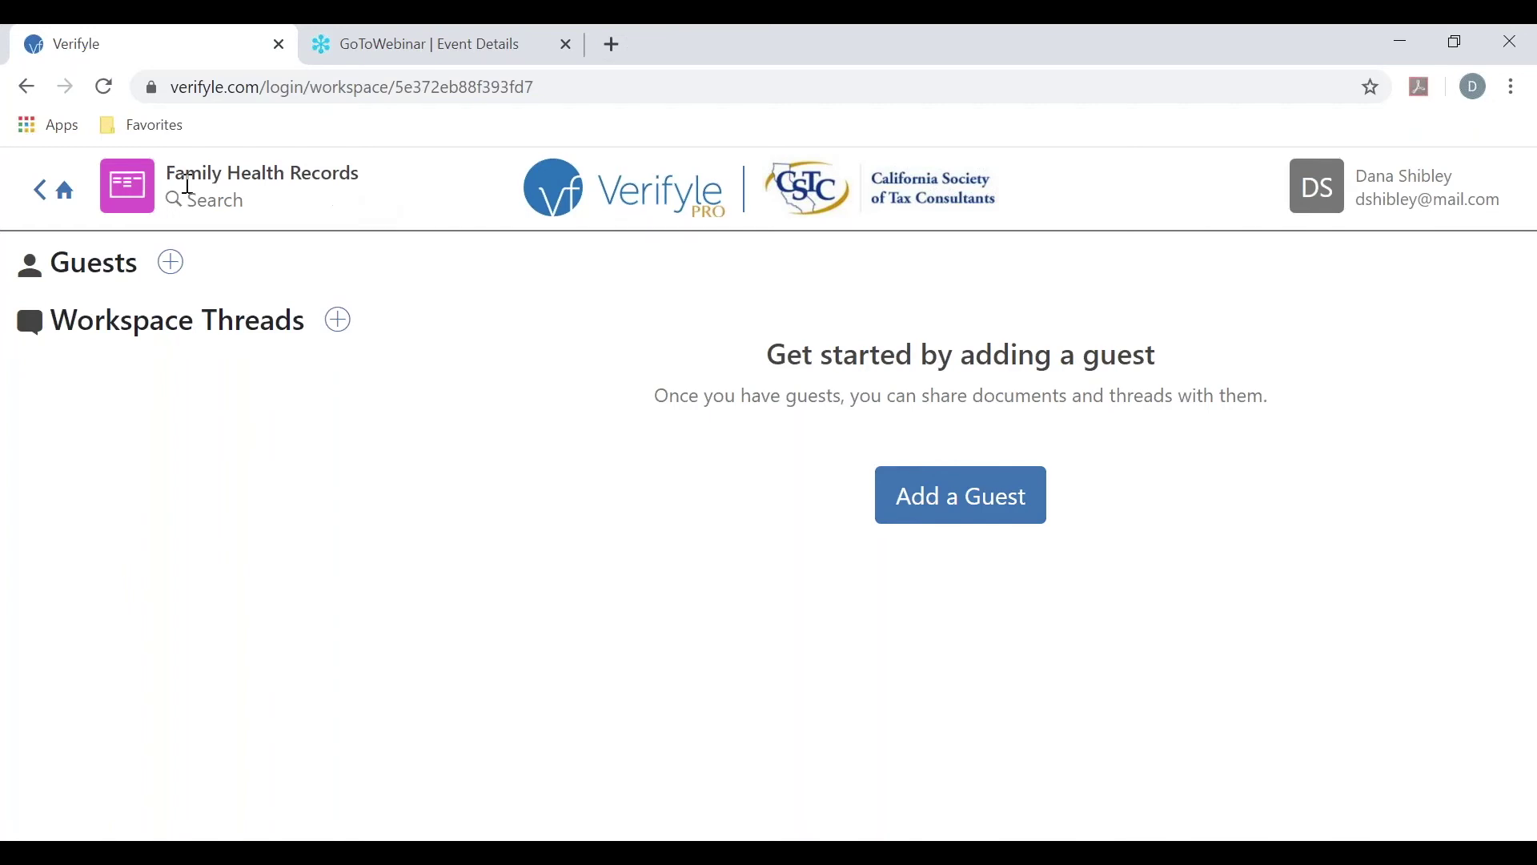
# Return to the contacts list and open the form for adding a contact.
pyautogui.click(67, 194)
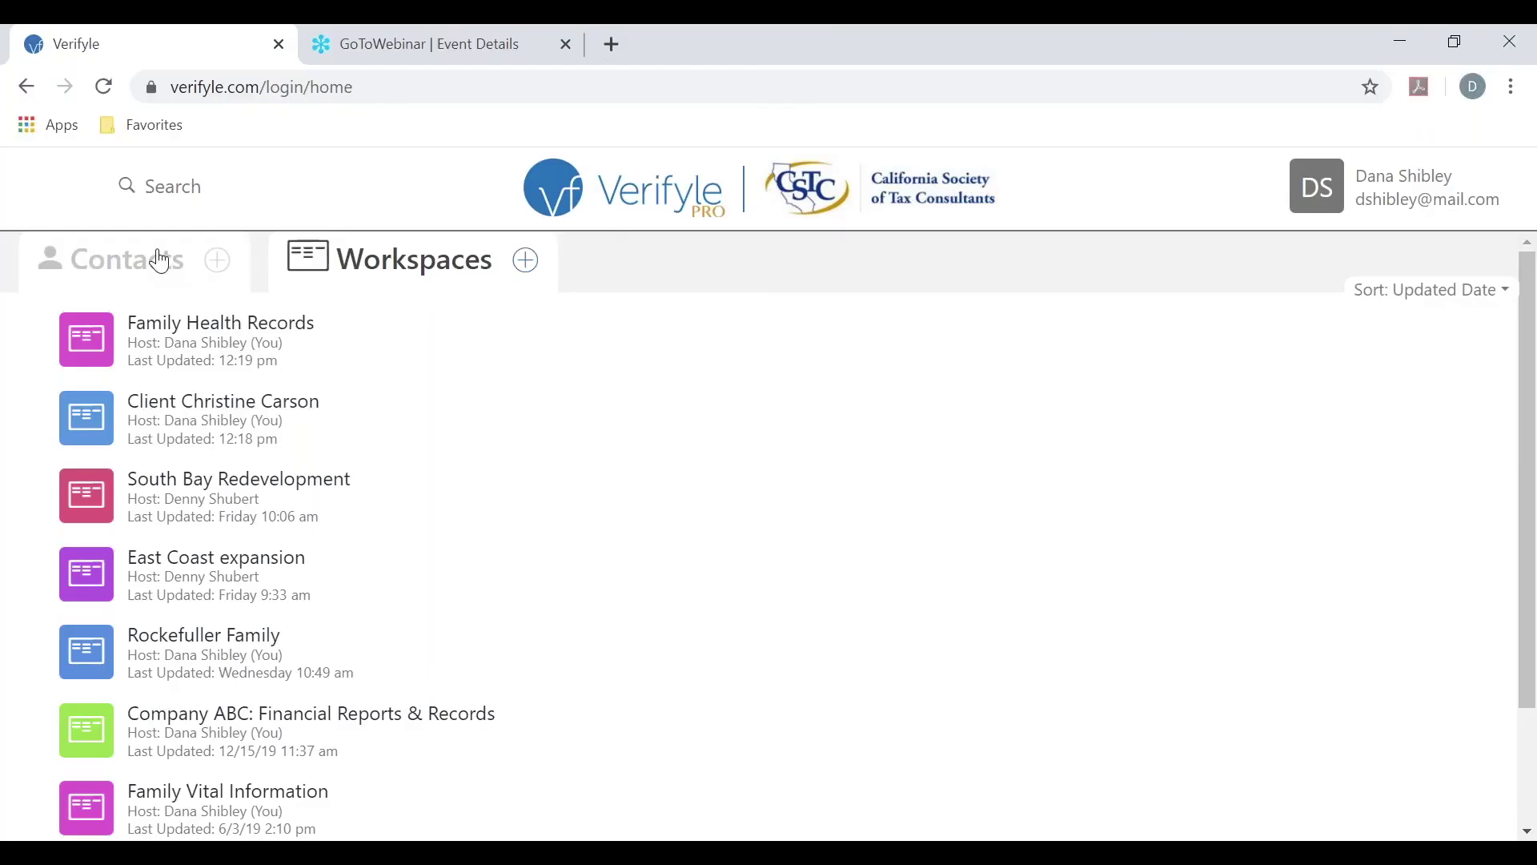
pyautogui.click(160, 260)
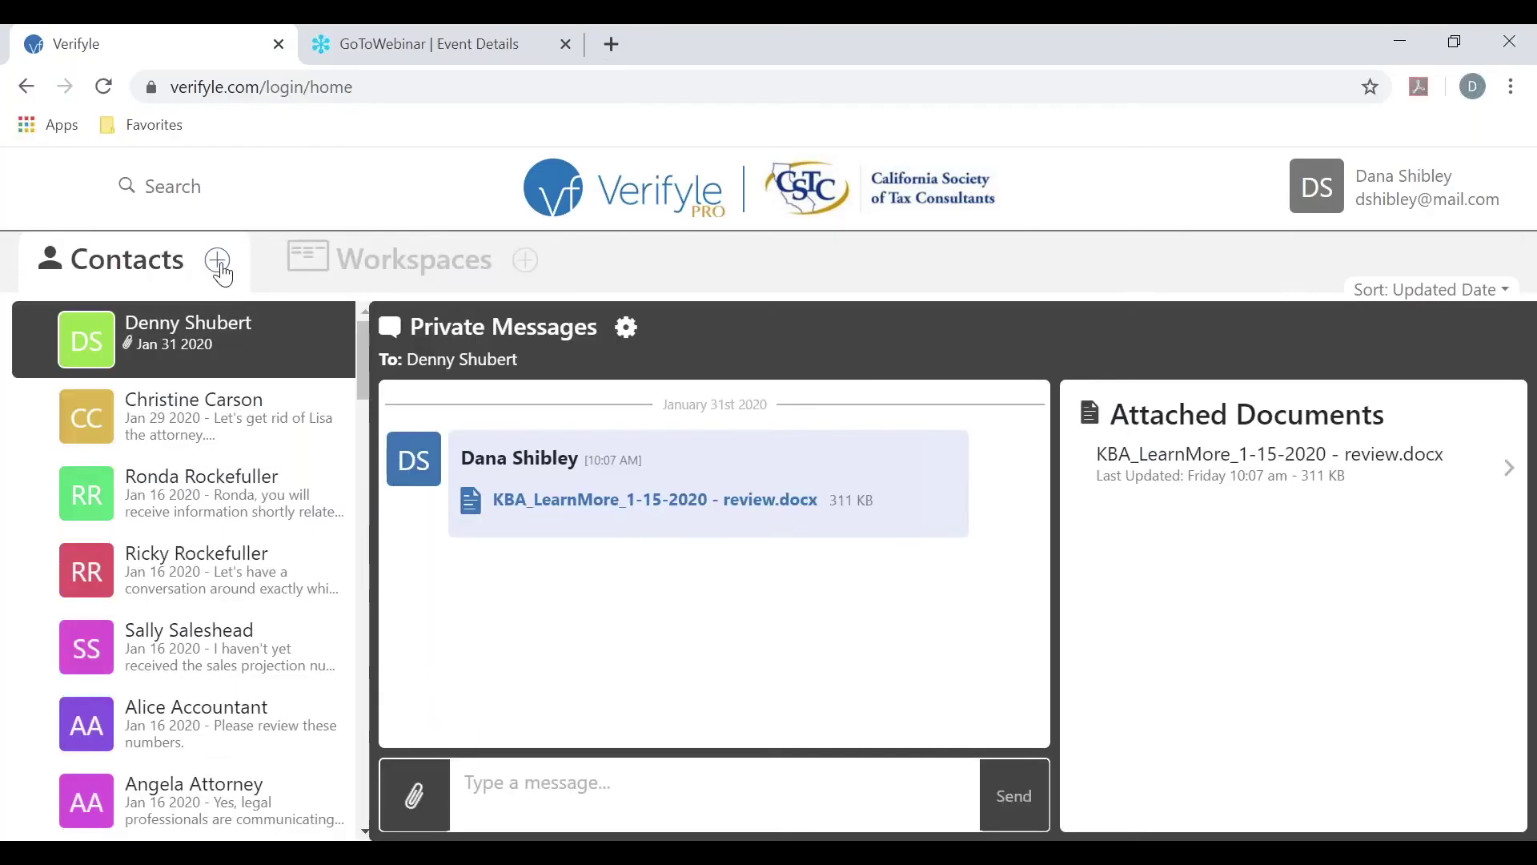
pyautogui.click(217, 260)
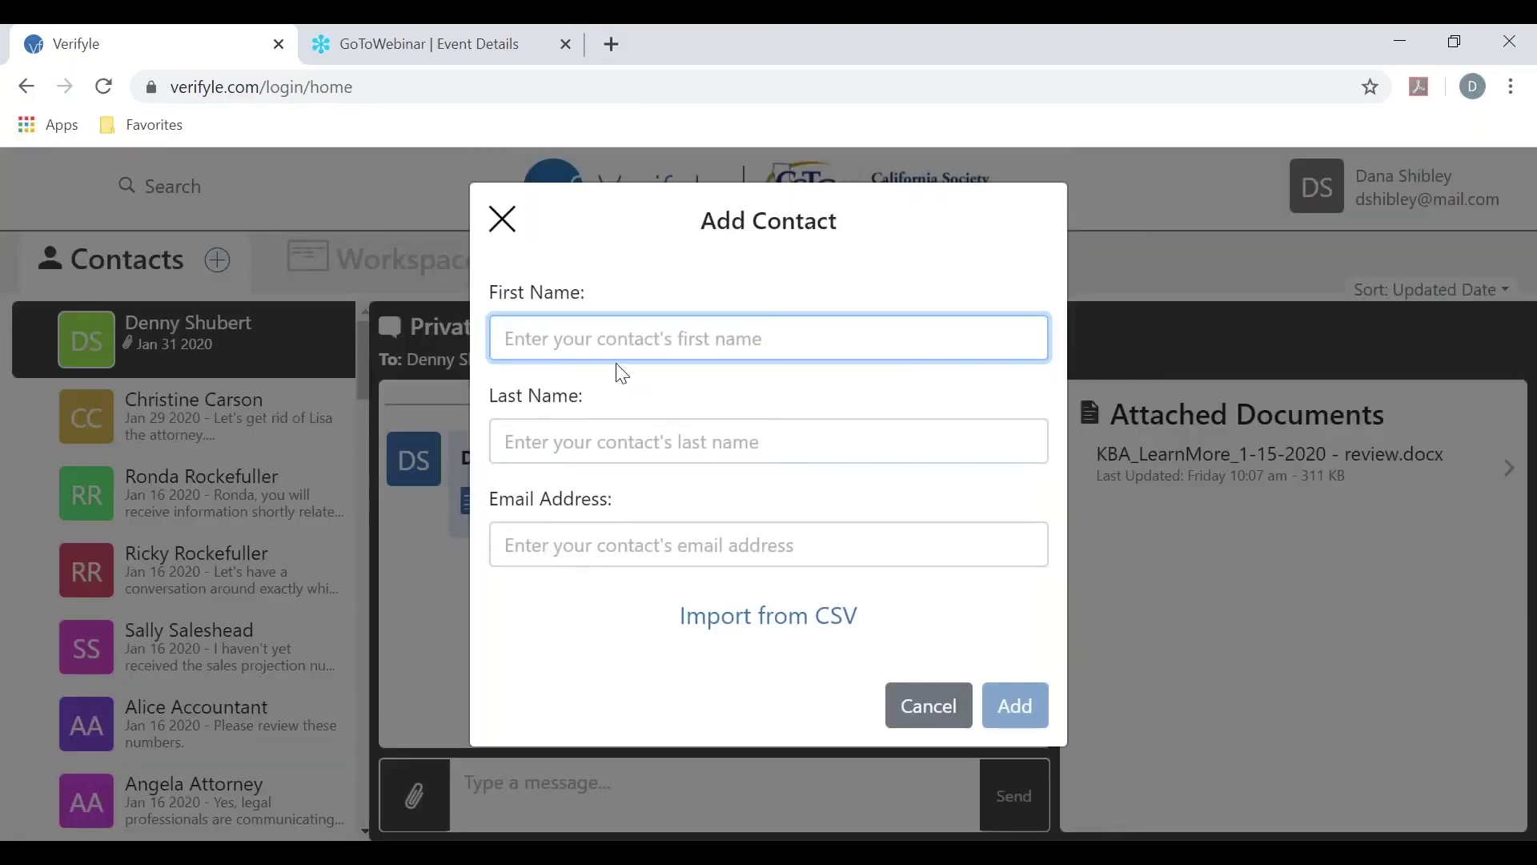